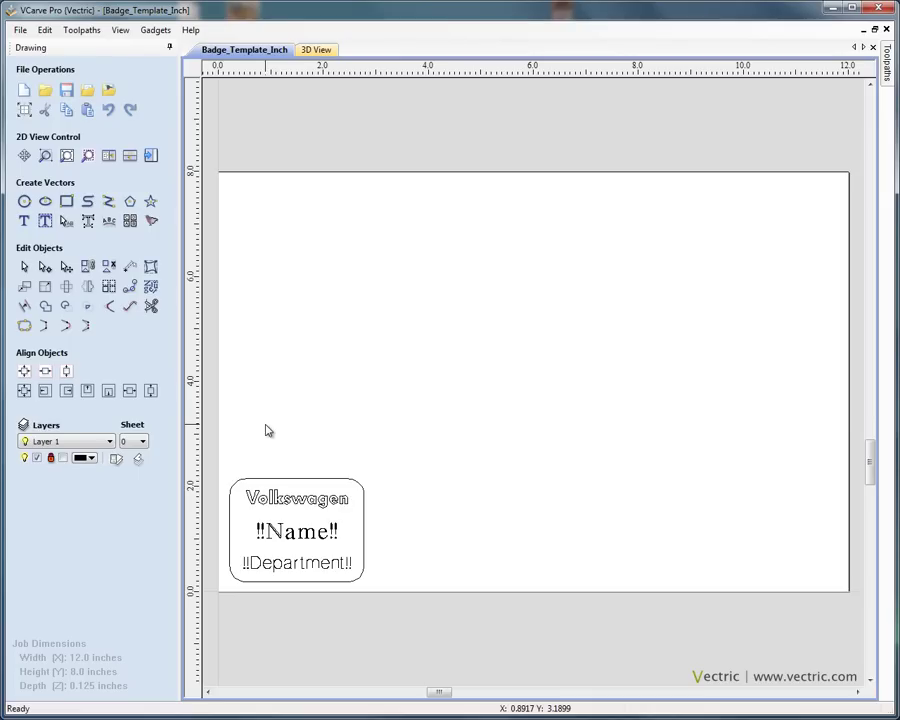
# Step: Inspect the badge template's Name and Department text, select all its vectors, and open Plate Production
pyautogui.click(333, 548)
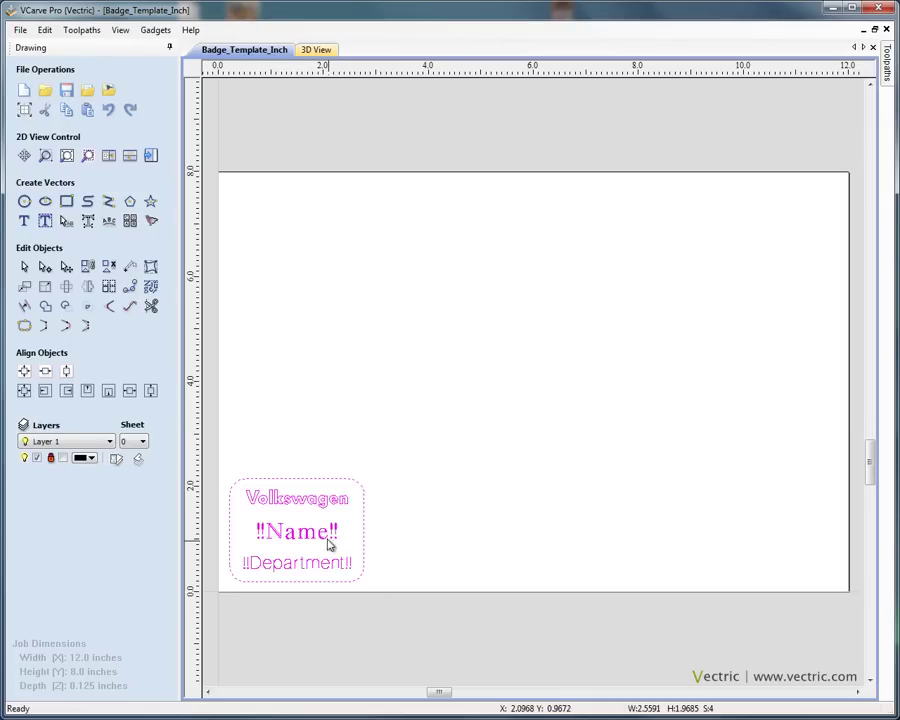
pyautogui.scroll(4, 333, 548)
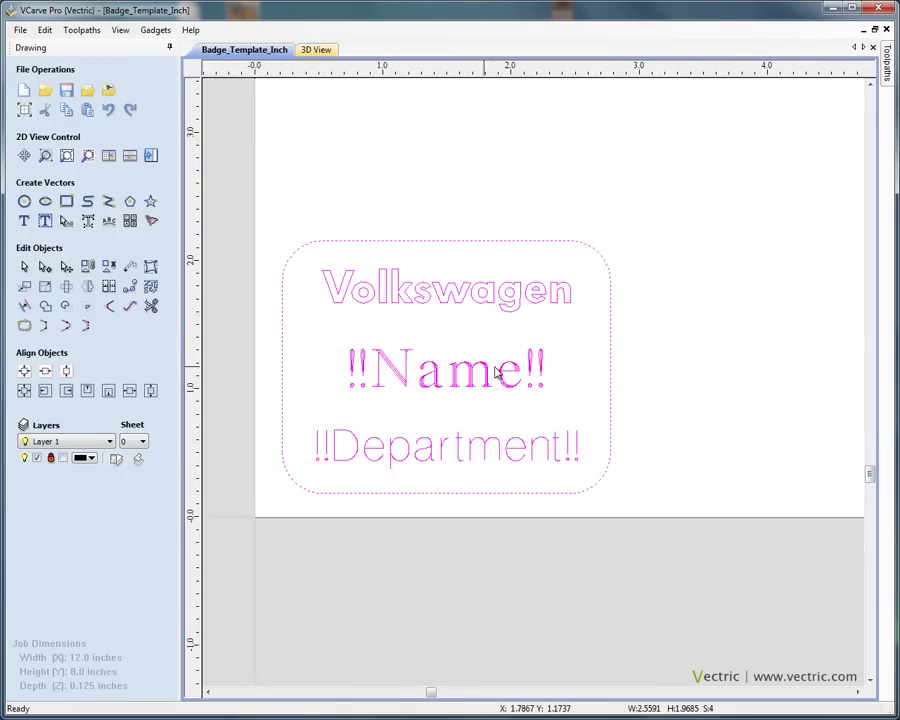
pyautogui.click(587, 372)
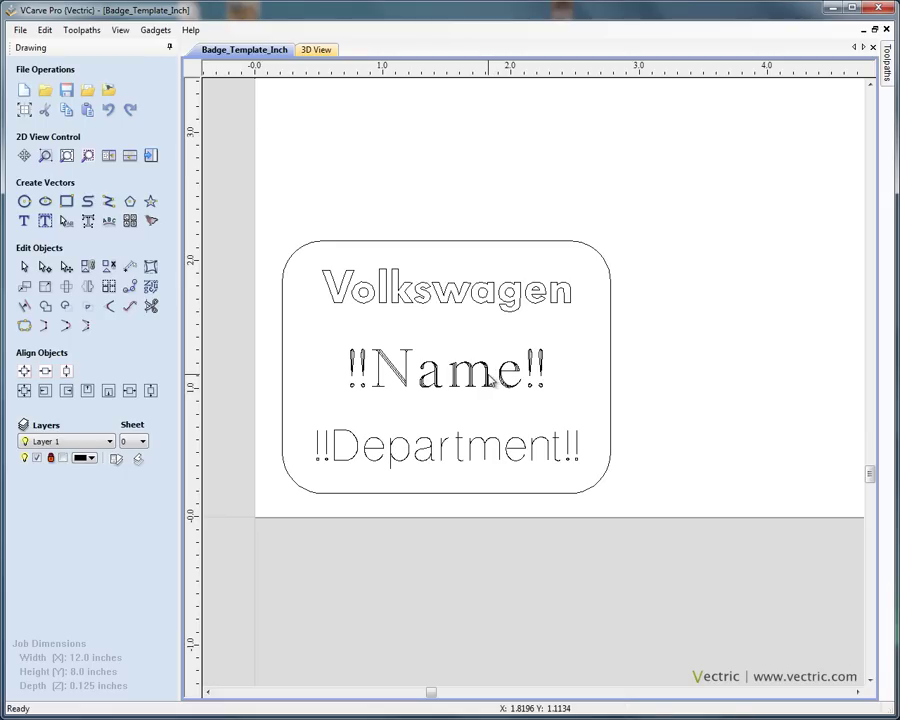
pyautogui.click(490, 375)
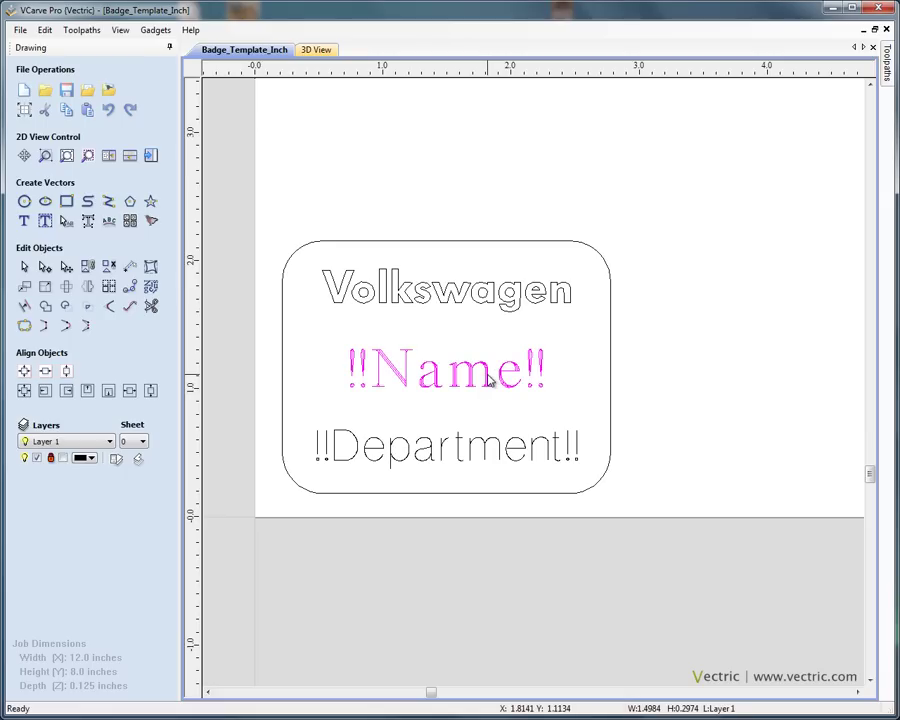
pyautogui.click(438, 455)
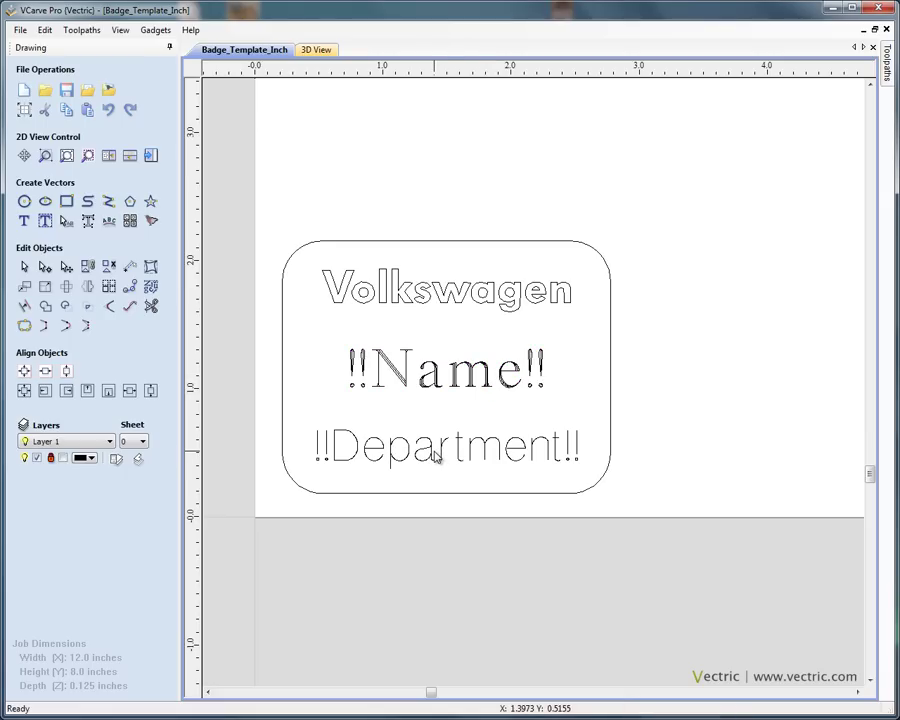
pyautogui.moveTo(272, 217); pyautogui.dragTo(667, 528)
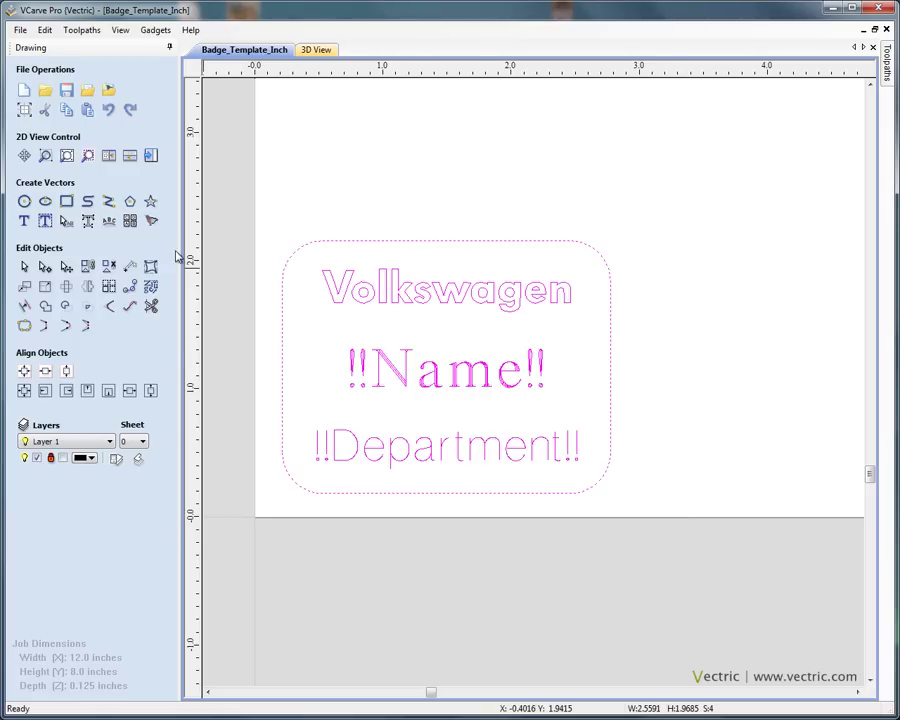
pyautogui.click(129, 222)
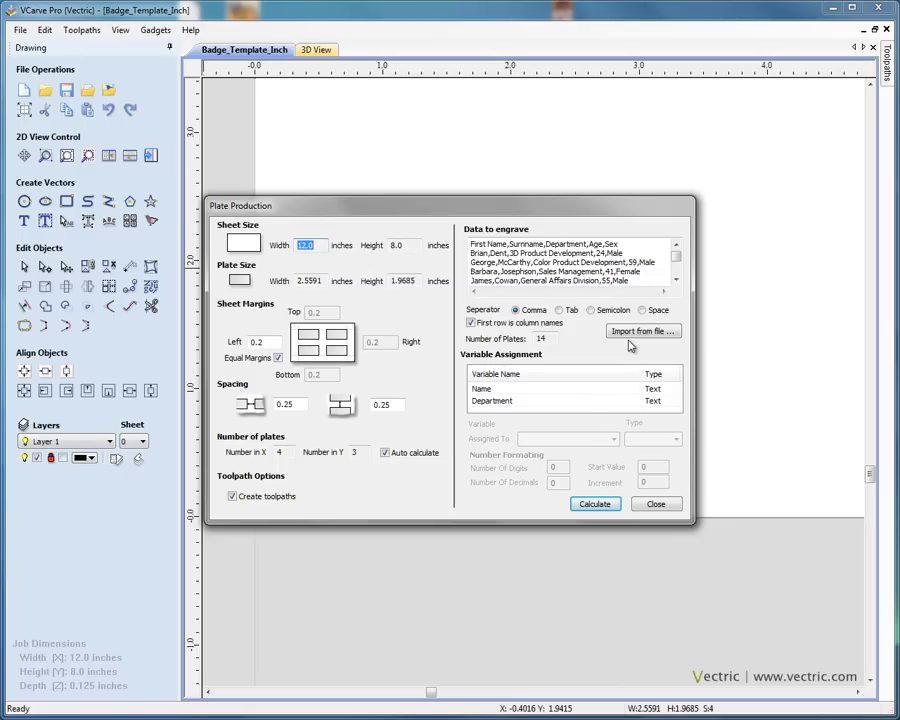
# Step: Review the column names in the engraving data and the data column assigned to the Name variable
pyautogui.click(526, 244)
pyautogui.doubleClick(514, 244)
pyautogui.click(541, 244)
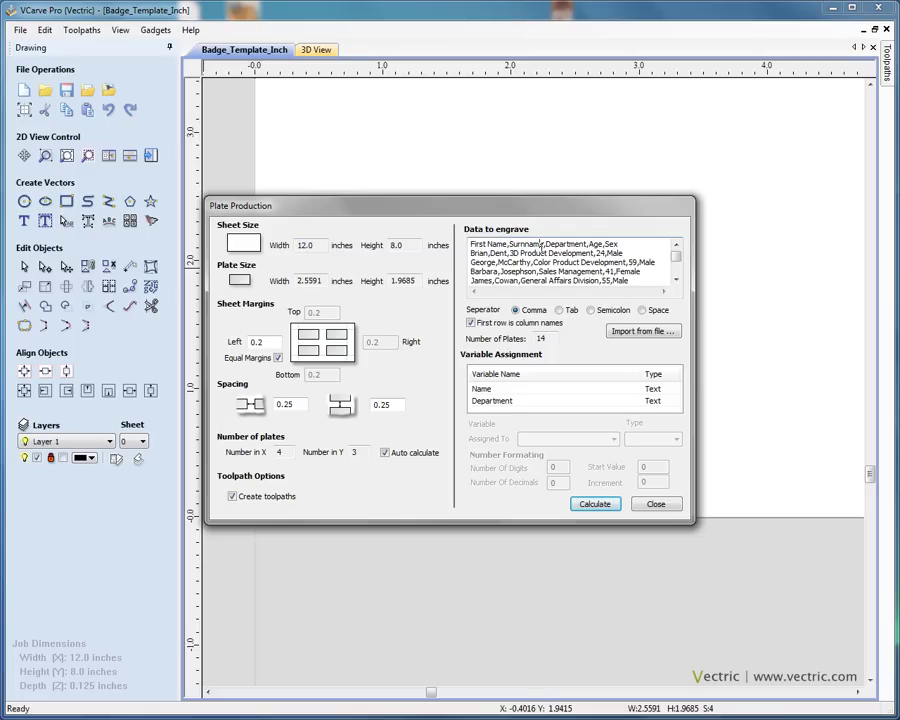
pyautogui.click(510, 390)
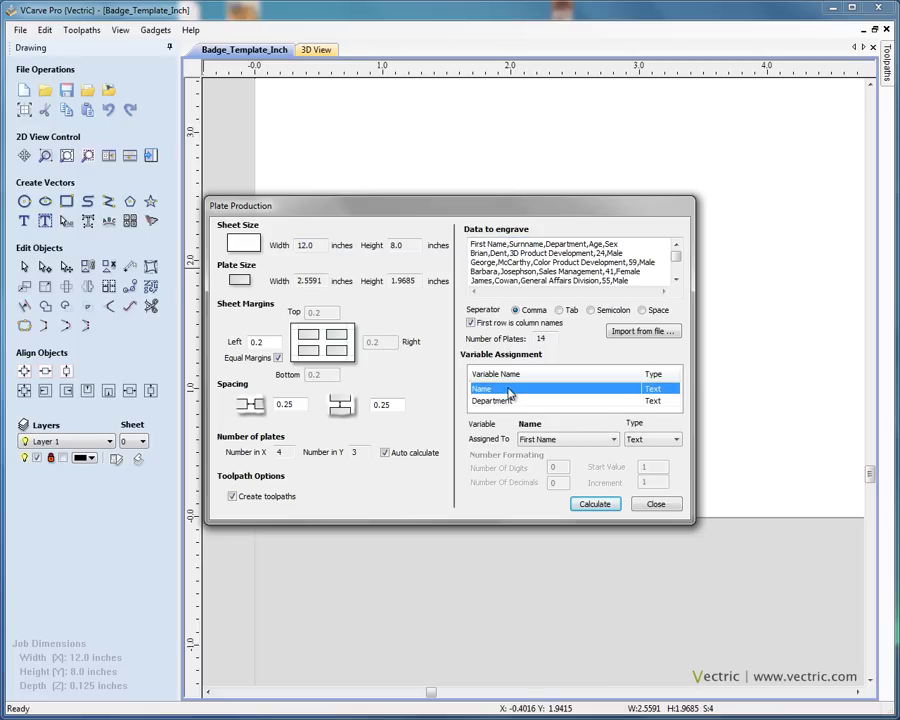
pyautogui.moveTo(527, 213); pyautogui.dragTo(548, 61)
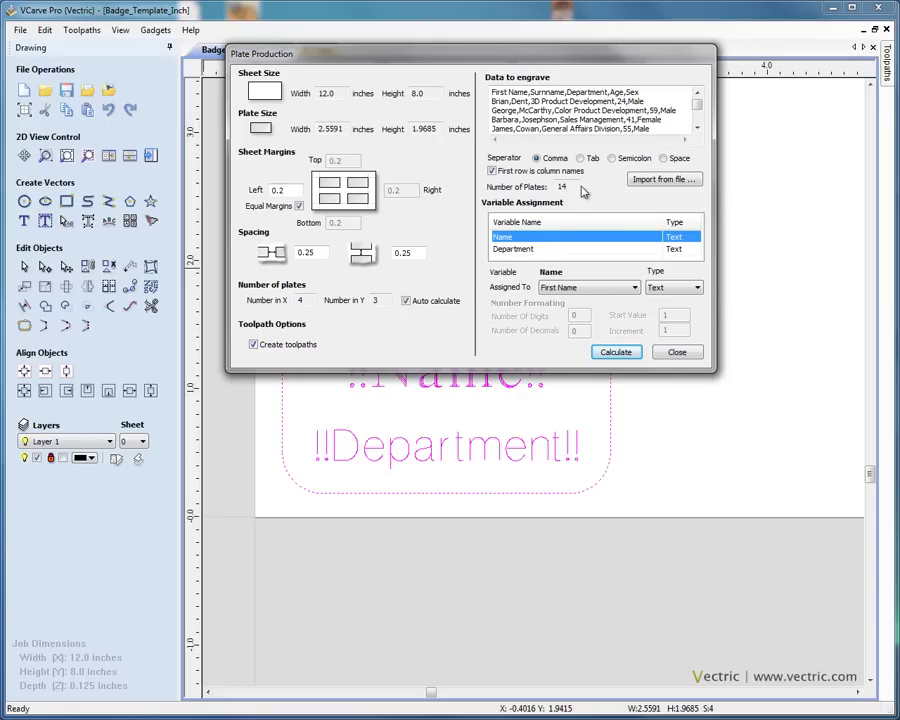
# Step: Calculate the badge plates and their toolpaths from the list data, and show the whole sheet of badges
pyautogui.click(620, 356)
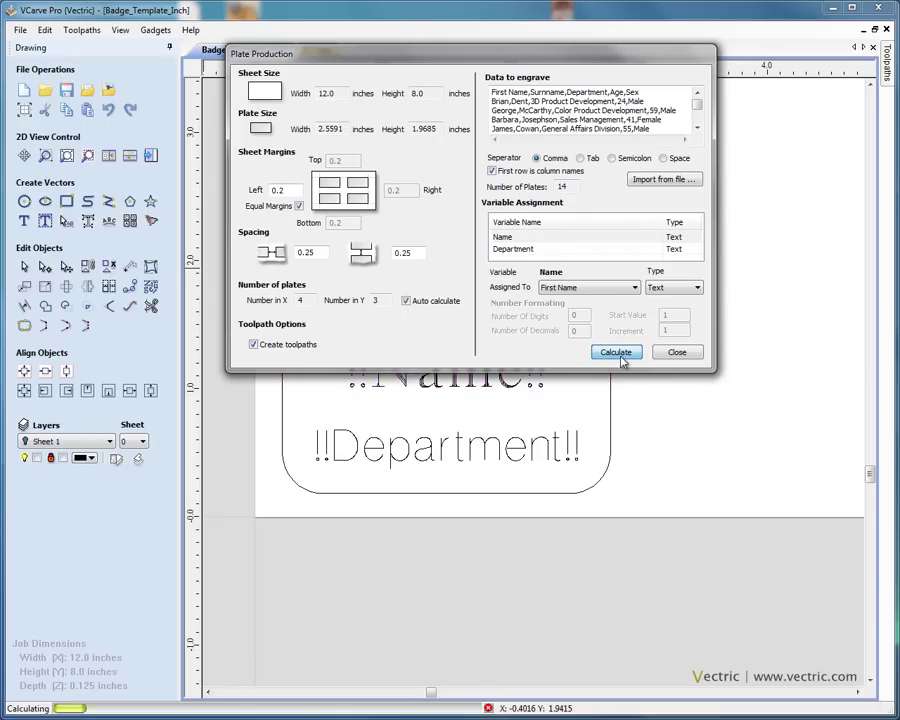
pyautogui.click(677, 352)
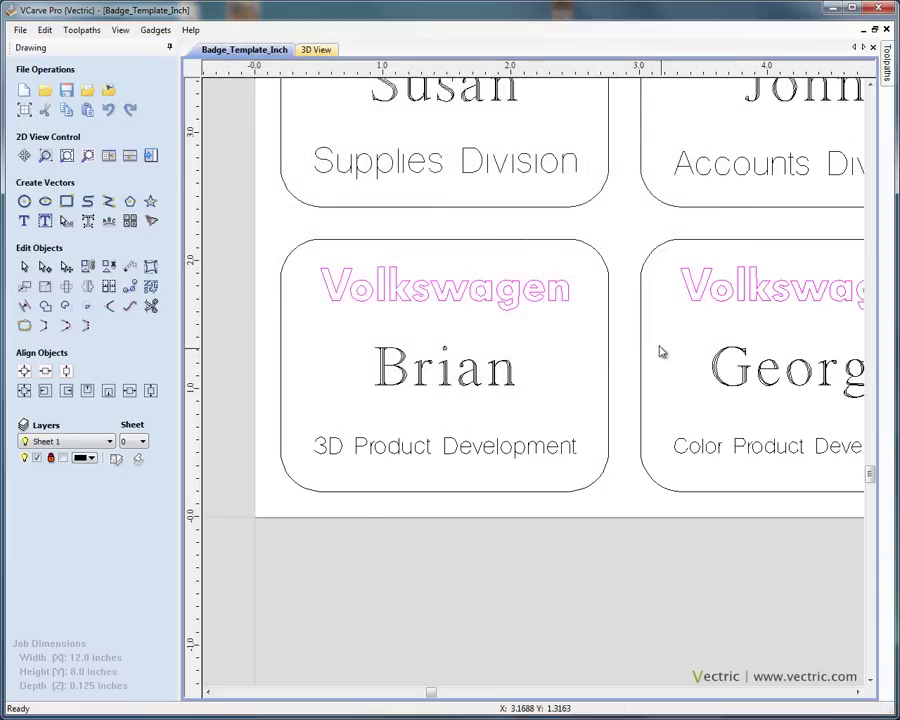
pyautogui.scroll(-5, 660, 351)
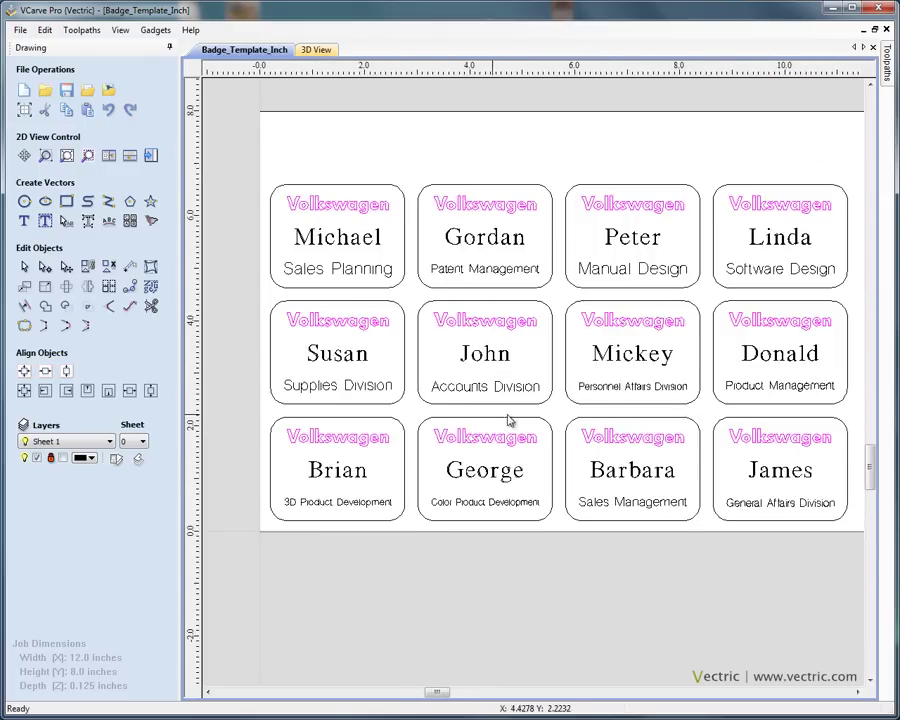
pyautogui.scroll(-1, 500, 424)
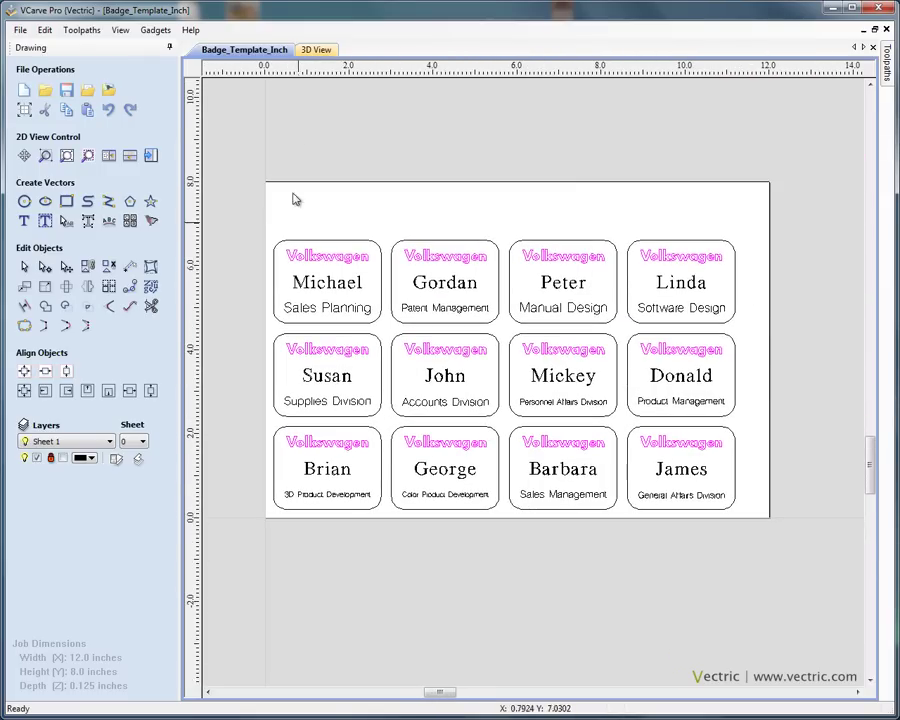
# Step: Examine the calculated badge toolpaths in the 3D view from a tilted angle
pyautogui.click(318, 50)
pyautogui.moveTo(485, 250); pyautogui.dragTo(452, 276)
pyautogui.scroll(3, 452, 276)
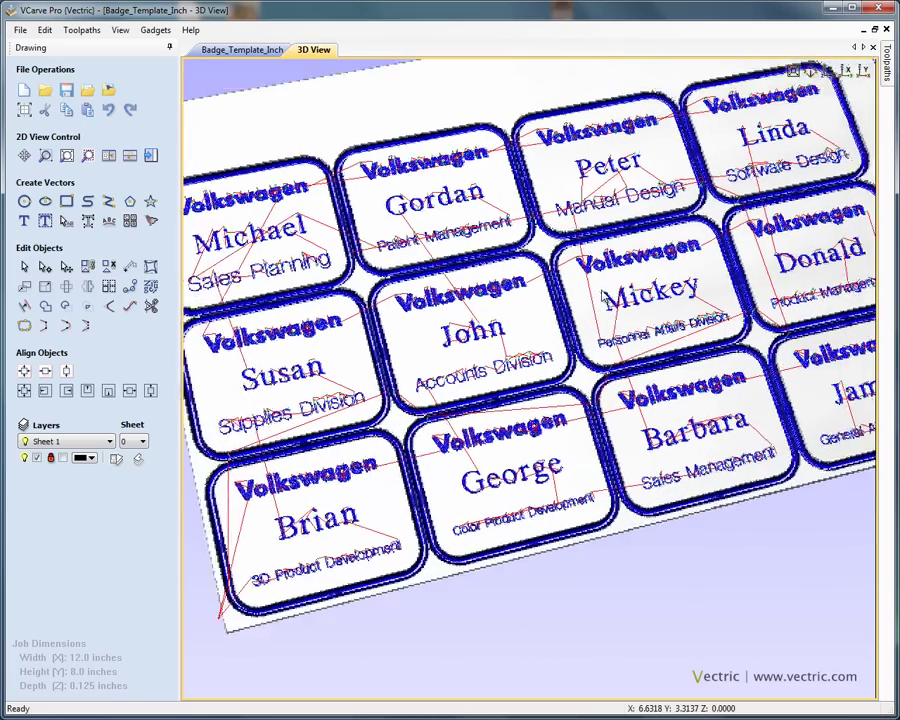
pyautogui.scroll(1, 486, 350)
pyautogui.moveTo(408, 486); pyautogui.dragTo(535, 472)
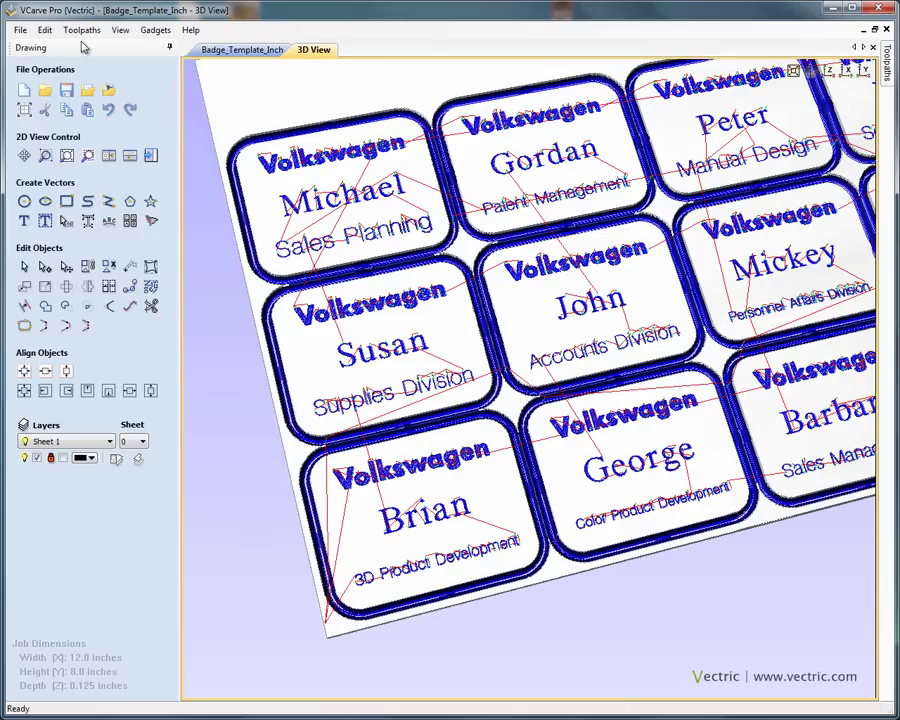
# Step: Close the Badge_Template_Inch file without saving the changes
pyautogui.click(20, 30)
pyautogui.click(44, 77)
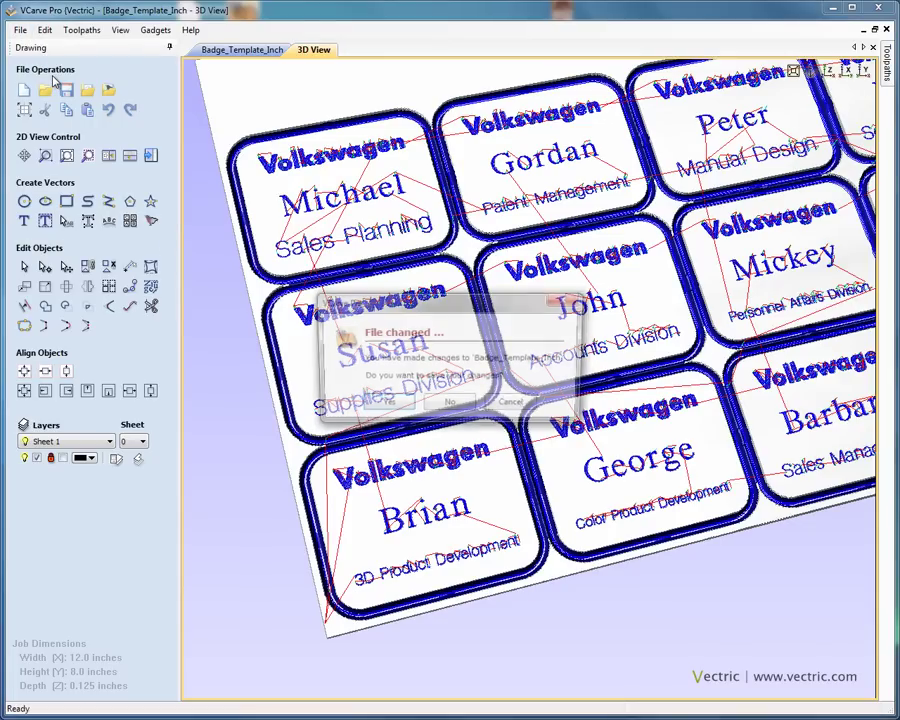
pyautogui.click(449, 405)
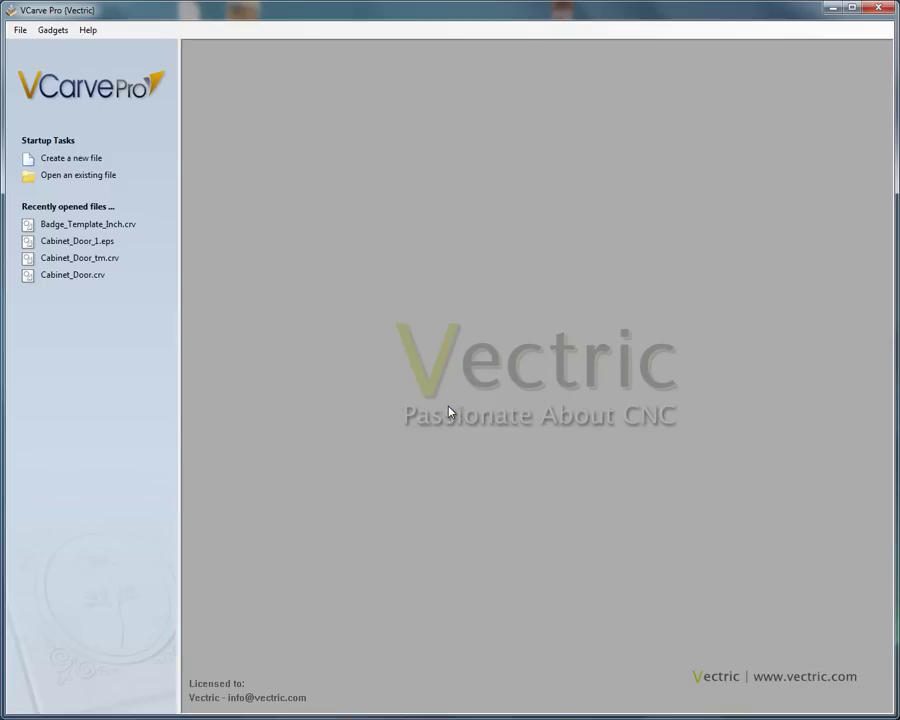
# Step: Create a new job 12 inches wide, 8 inches high and 0.125 inches thick, with its origin at the lower-left corner
pyautogui.click(86, 159)
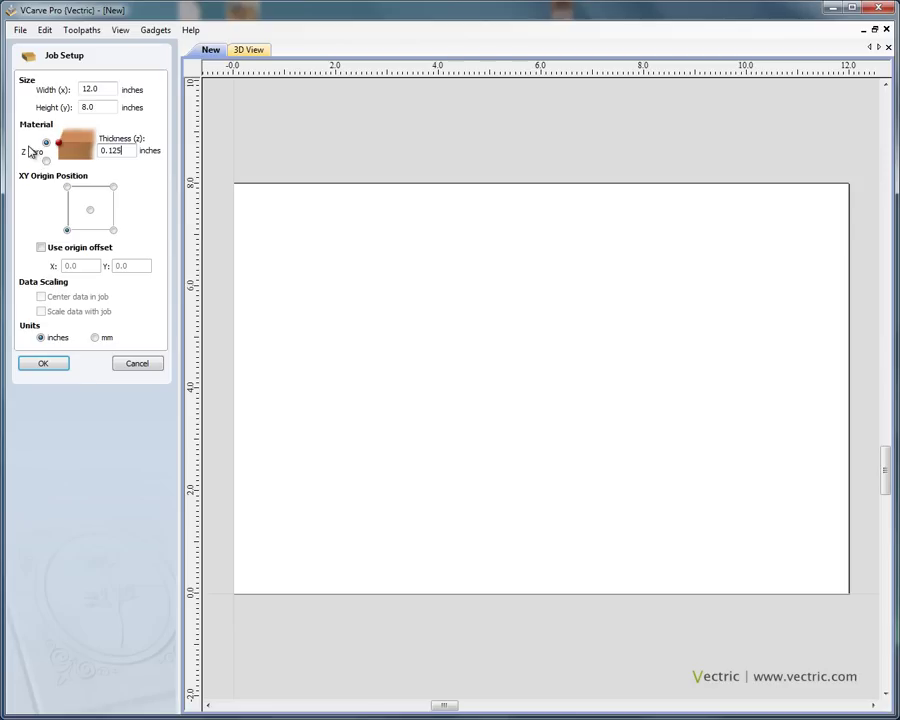
pyautogui.click(47, 364)
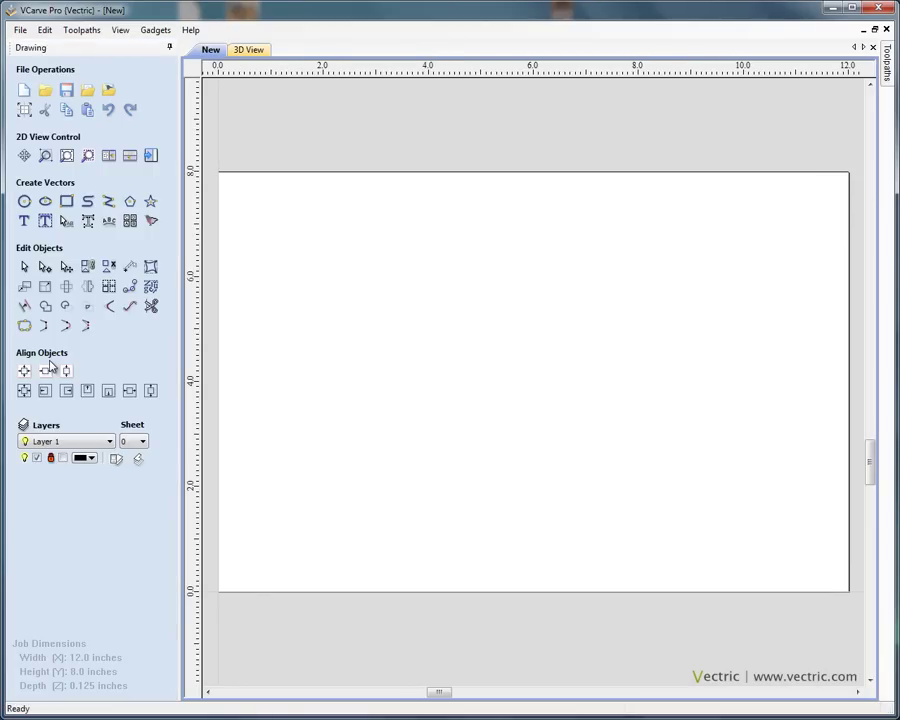
# Step: Draw a rectangle near the sheet's lower-left corner and set its size to 2.5 by 2 inches
pyautogui.click(66, 203)
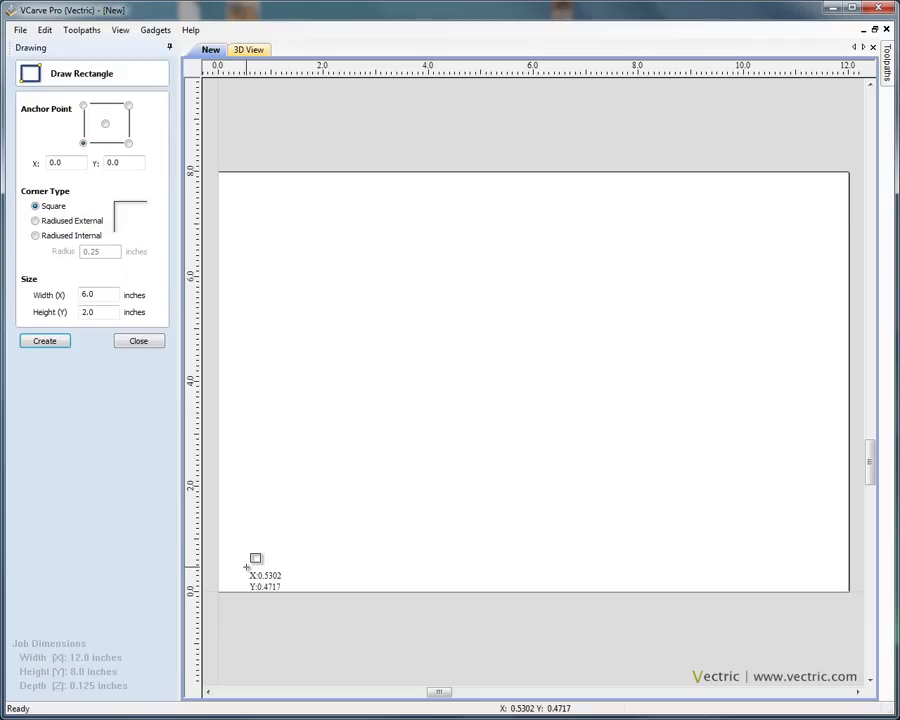
pyautogui.moveTo(243, 567); pyautogui.dragTo(350, 501)
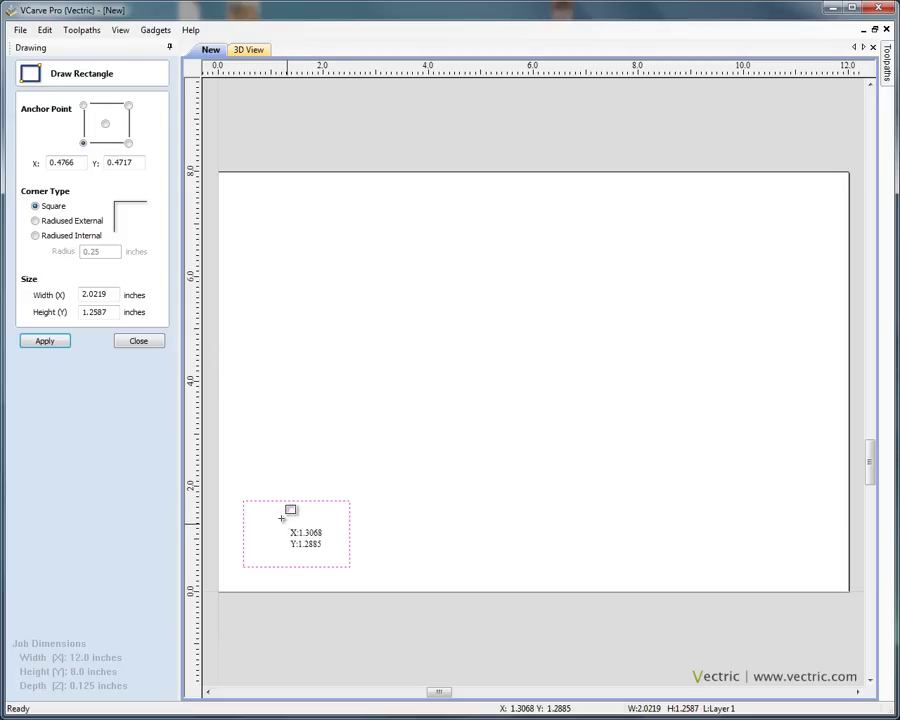
pyautogui.moveTo(114, 294); pyautogui.dragTo(64, 297)
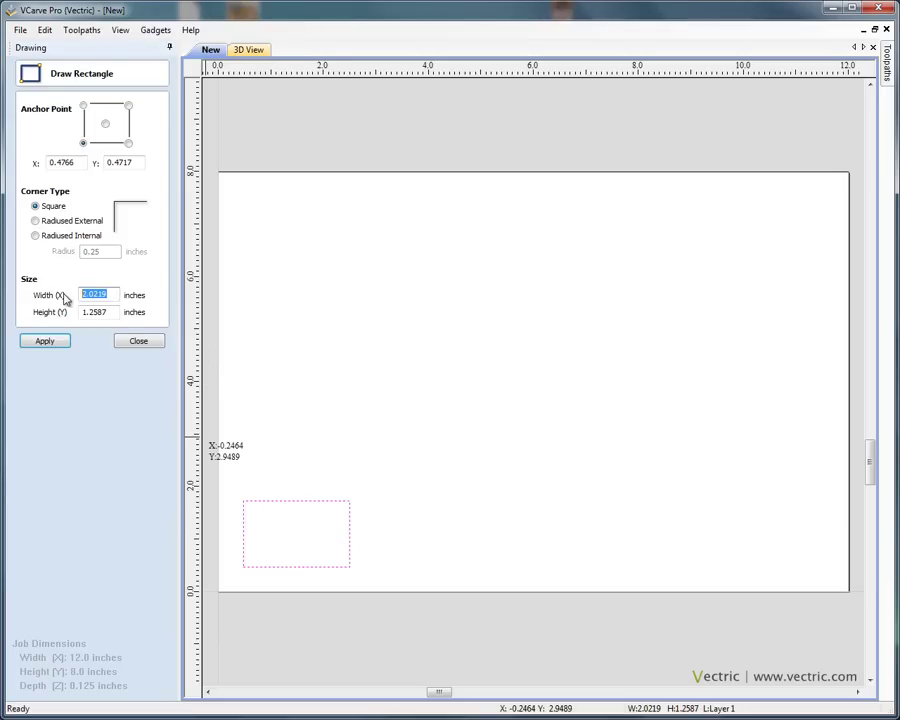
pyautogui.write('2')
pyautogui.moveTo(105, 311); pyautogui.dragTo(60, 313)
pyautogui.write('2')
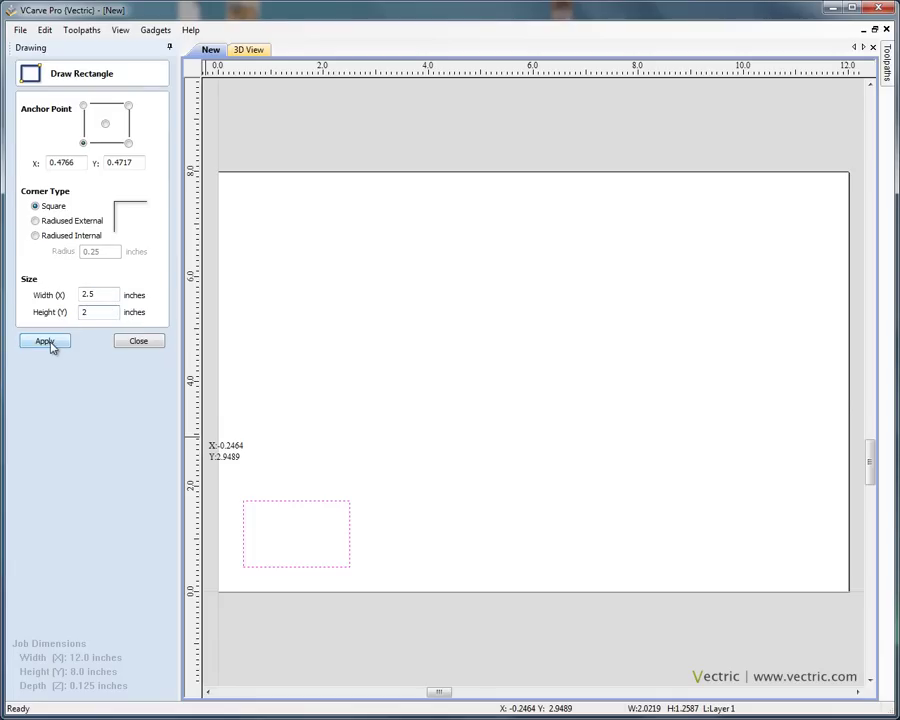
pyautogui.click(48, 343)
# Step: Give the rectangle Radiused External corners with a 0.25 inch radius
pyautogui.click(35, 220)
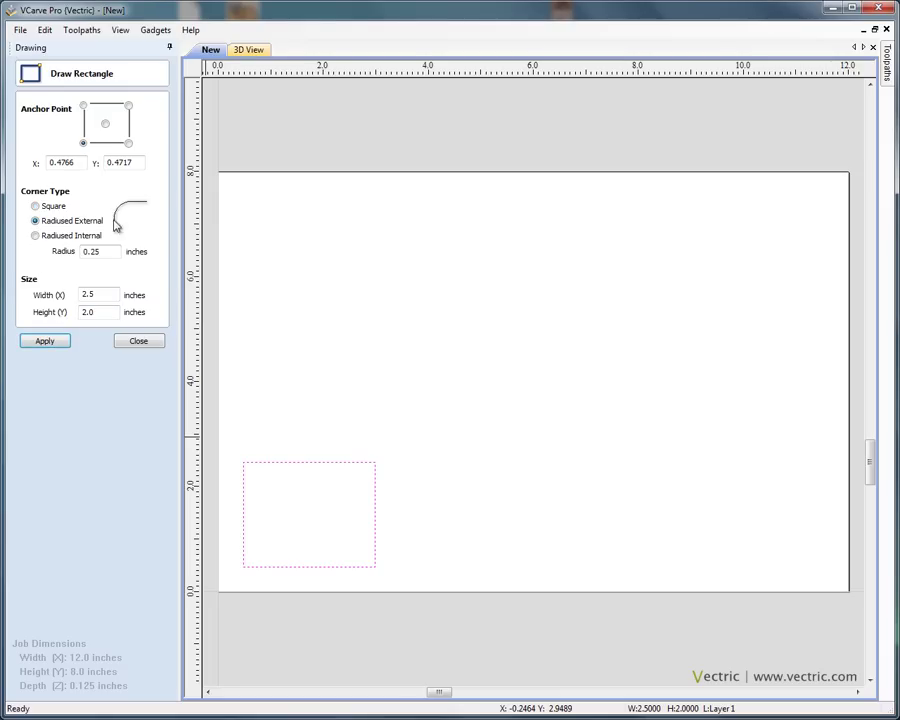
pyautogui.click(52, 341)
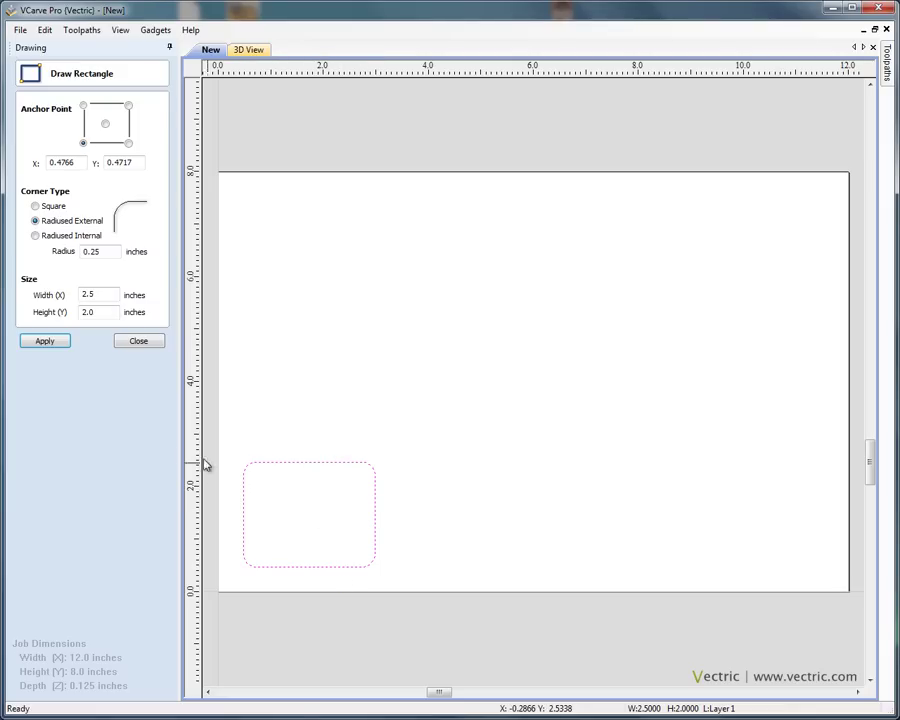
pyautogui.click(137, 343)
# Step: Import the vectors from VW.eps in the Sample Files folder into the badge drawing
pyautogui.moveTo(230, 465); pyautogui.dragTo(368, 331, button='middle')
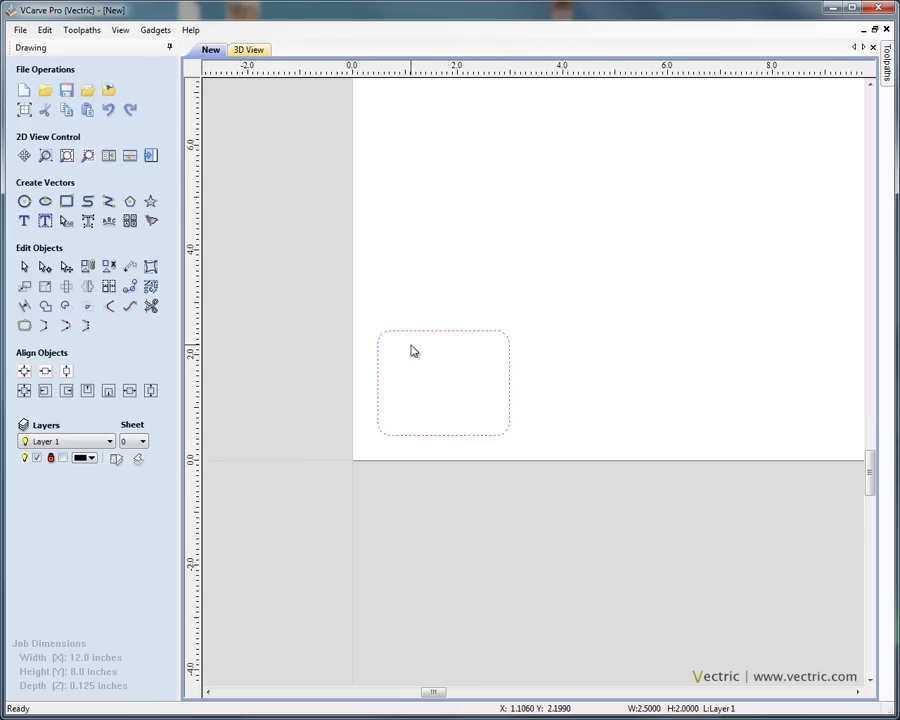
pyautogui.scroll(1, 414, 351)
pyautogui.scroll(1, 481, 382)
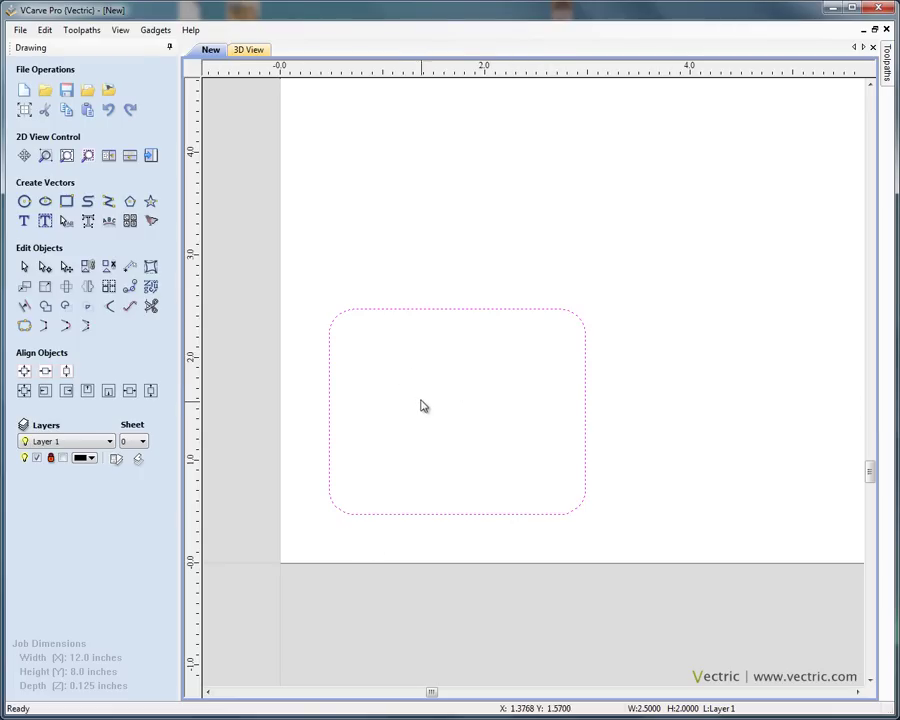
pyautogui.click(388, 357)
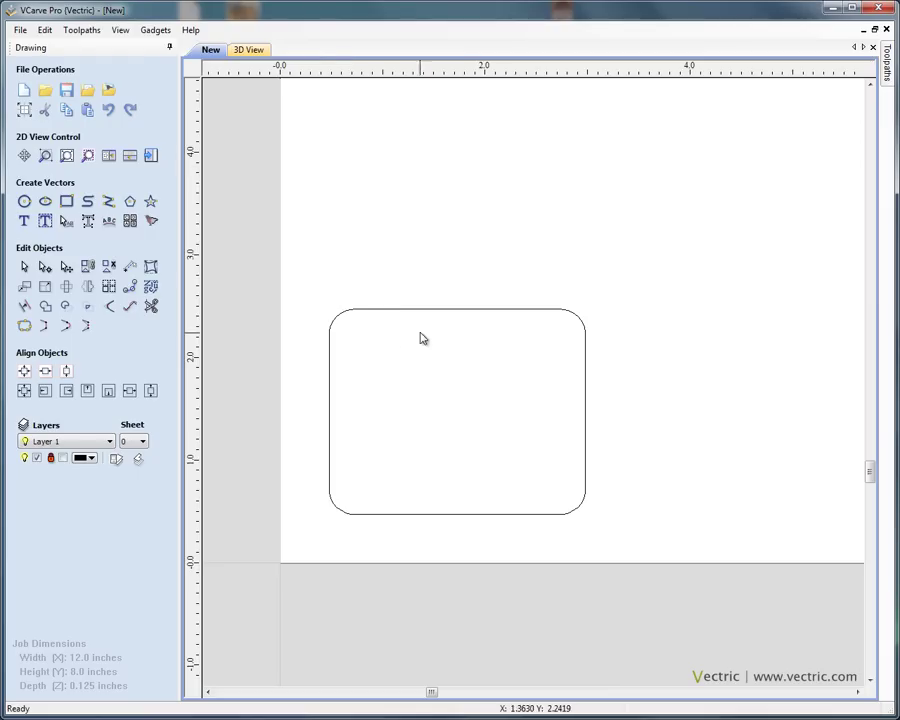
pyautogui.click(109, 89)
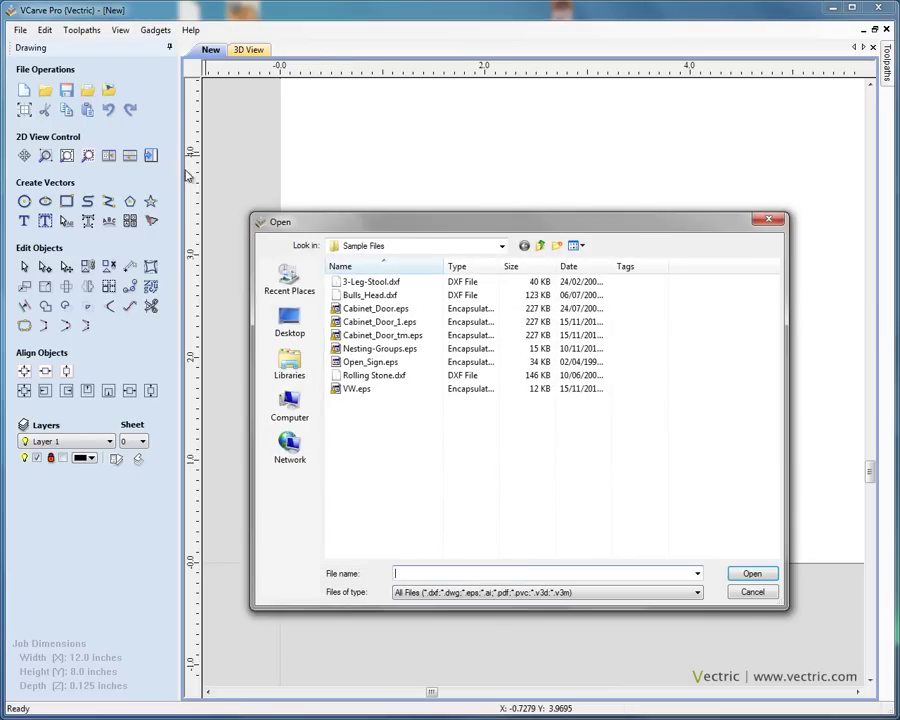
pyautogui.click(372, 391)
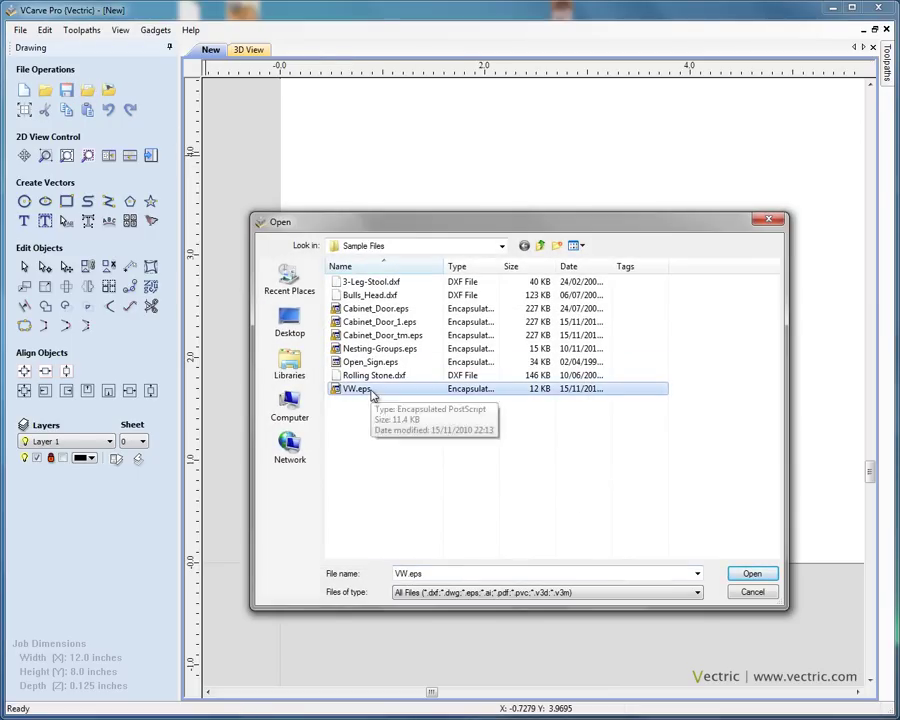
pyautogui.doubleClick(372, 391)
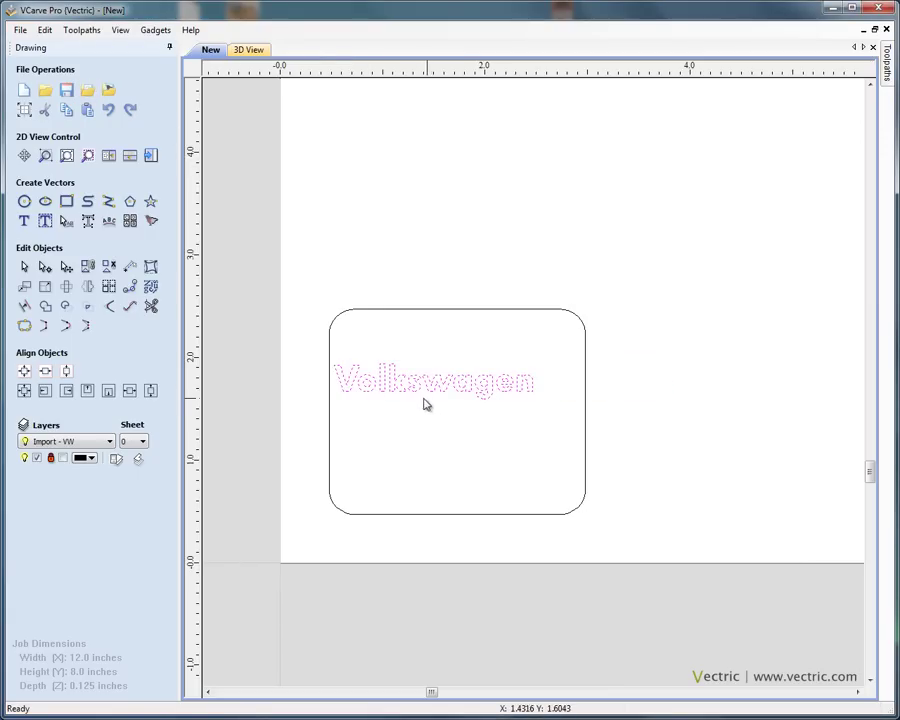
# Step: Move the imported Volkswagen lettering to the upper part of the badge outline and nudge it slightly upward
pyautogui.click(437, 382)
pyautogui.moveTo(445, 383); pyautogui.dragTo(465, 350)
pyautogui.click(392, 374)
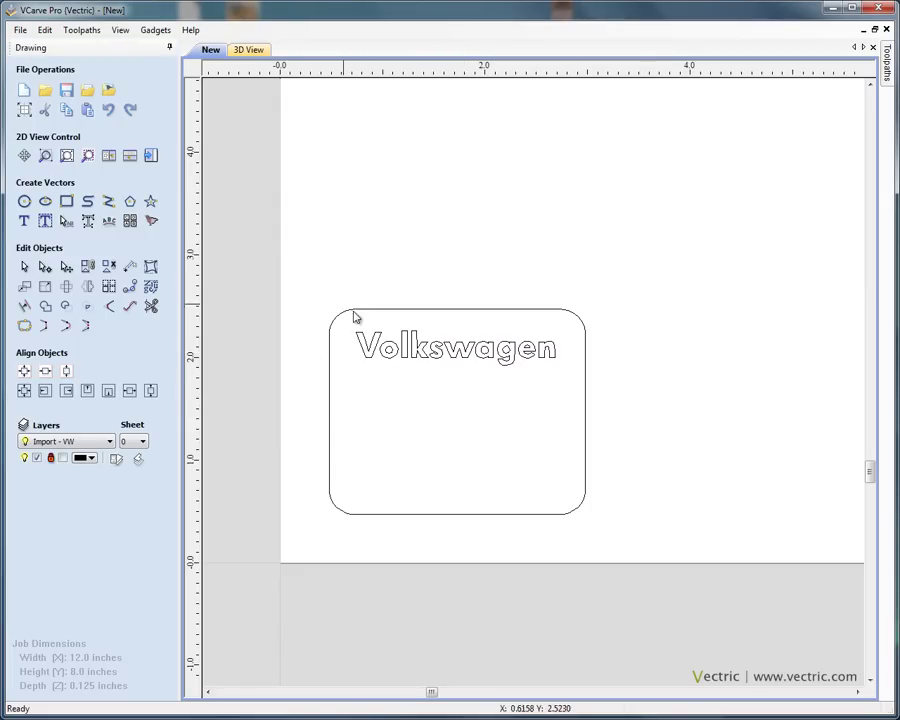
pyautogui.click(466, 356)
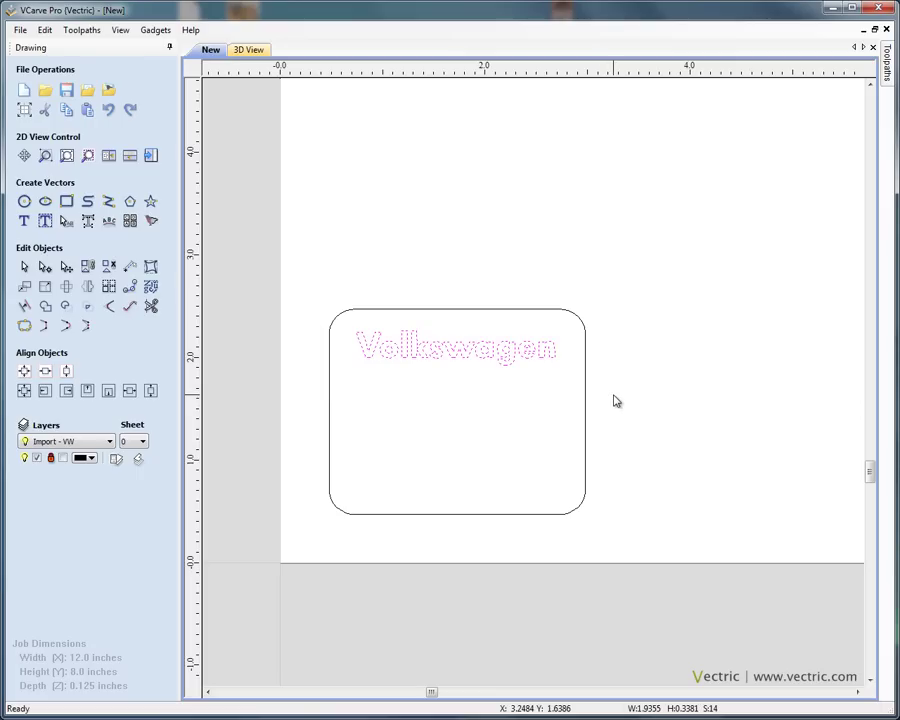
pyautogui.press('Right')
pyautogui.press('Left')
pyautogui.press('Up')
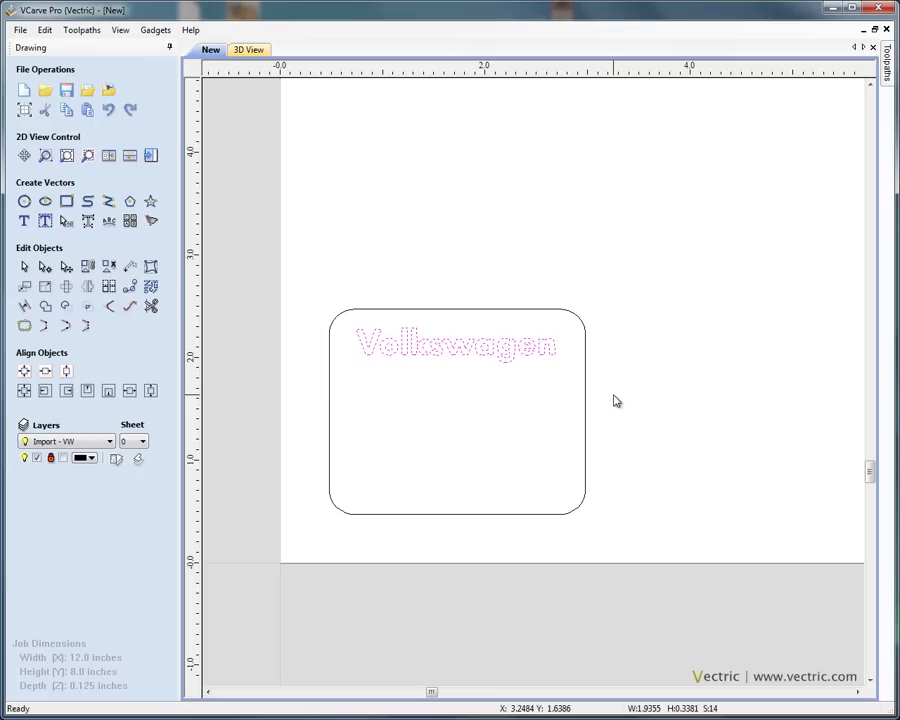
# Step: Add the auto layout text "!!Name!!" inside the badge outline in the single line font Helvetica 3L
pyautogui.click(663, 376)
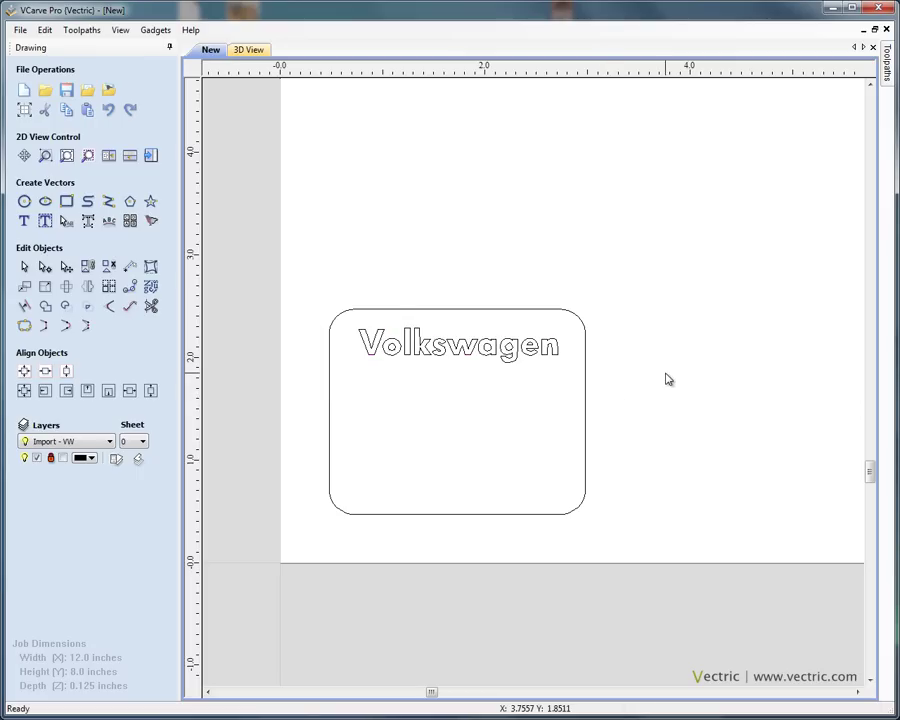
pyautogui.click(586, 434)
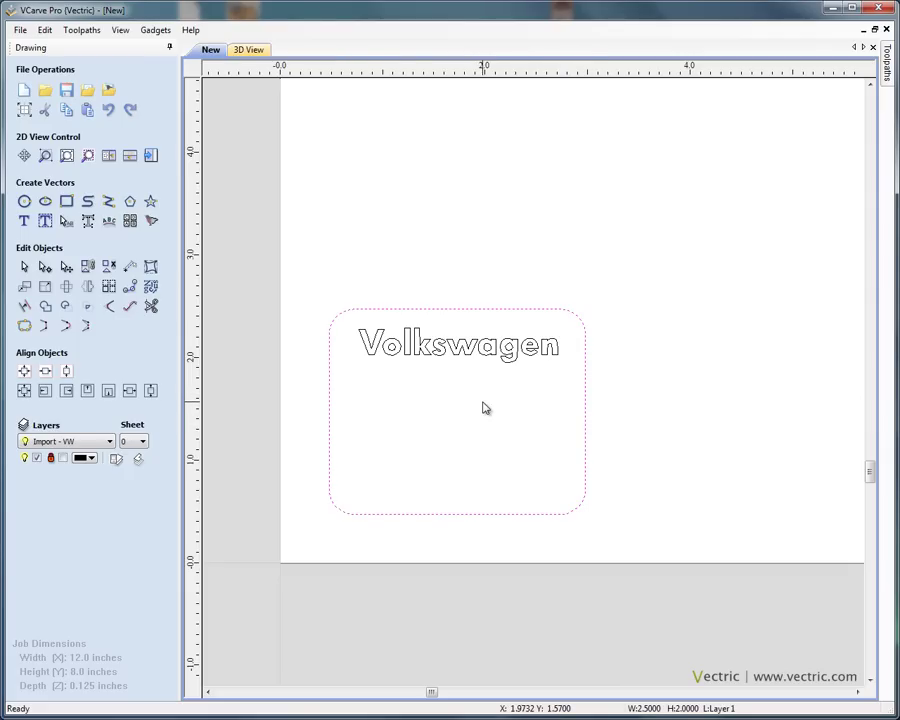
pyautogui.click(46, 222)
pyautogui.click(47, 149)
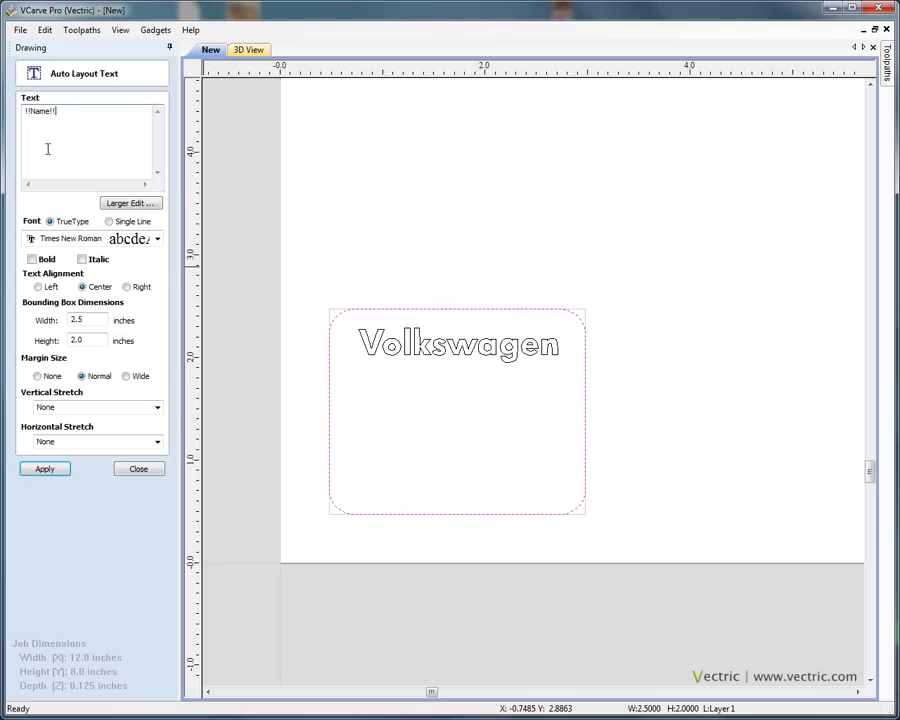
pyautogui.click(109, 222)
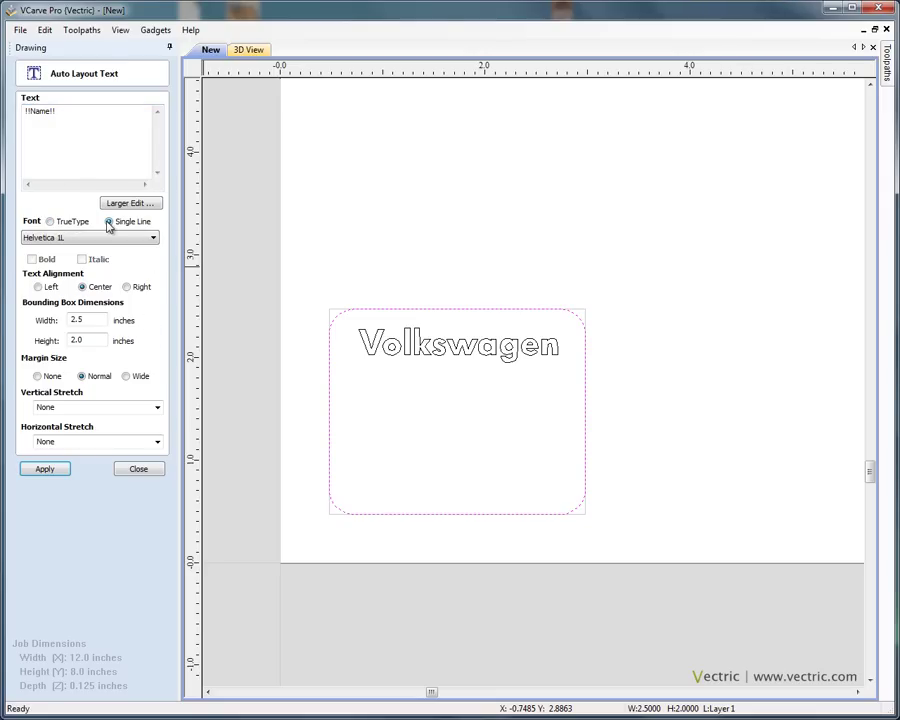
pyautogui.click(154, 240)
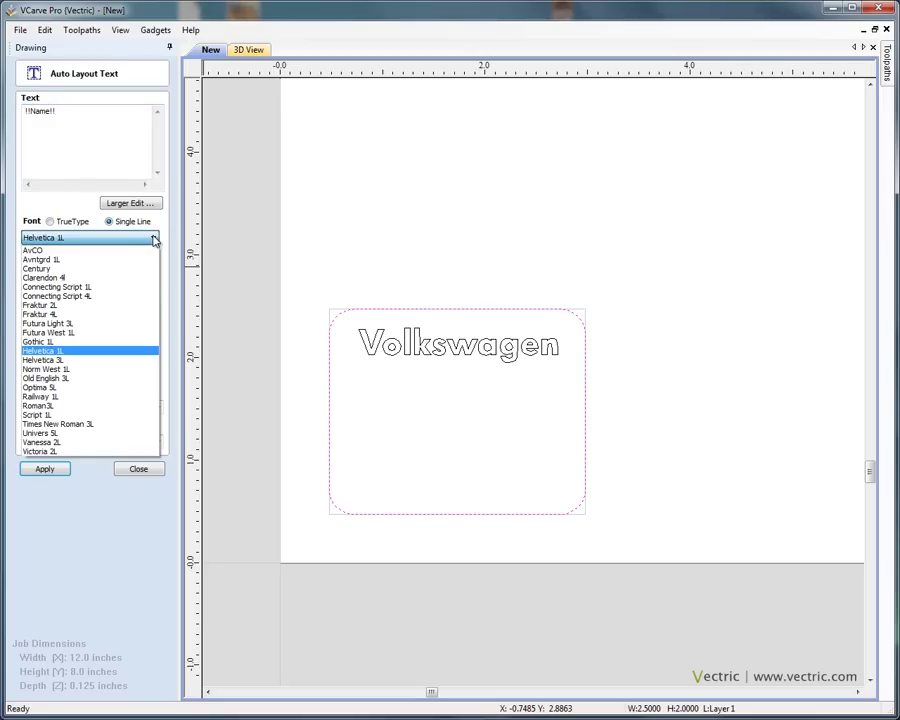
pyautogui.click(83, 360)
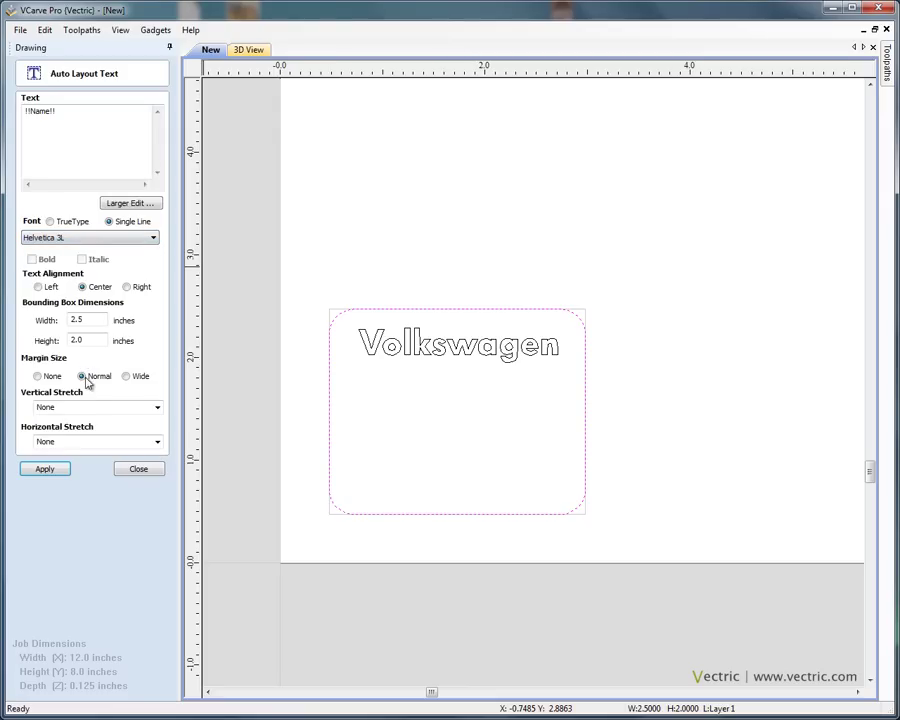
pyautogui.click(56, 470)
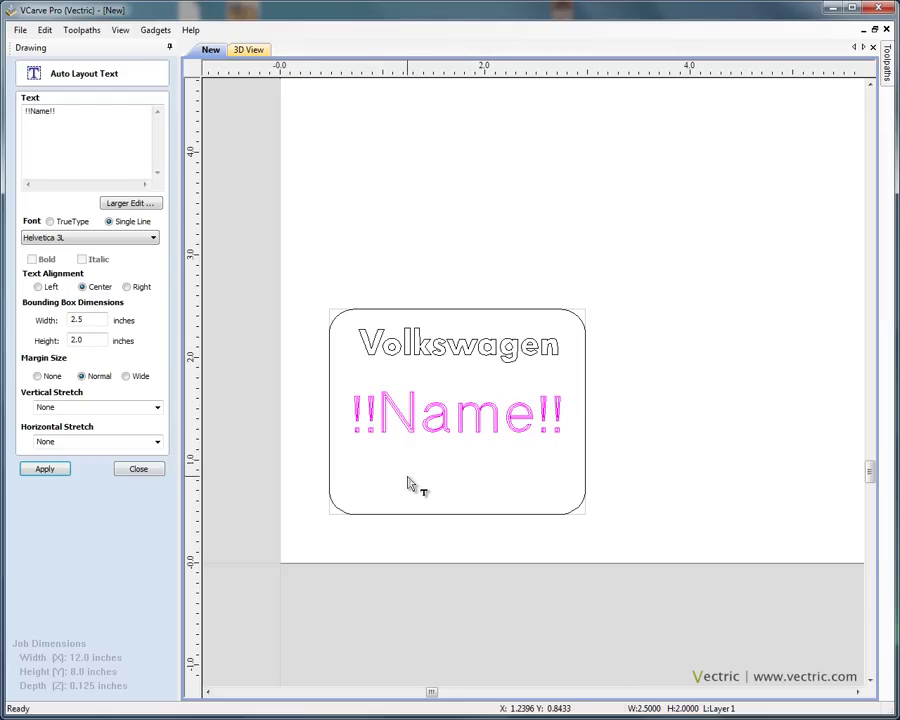
pyautogui.click(139, 469)
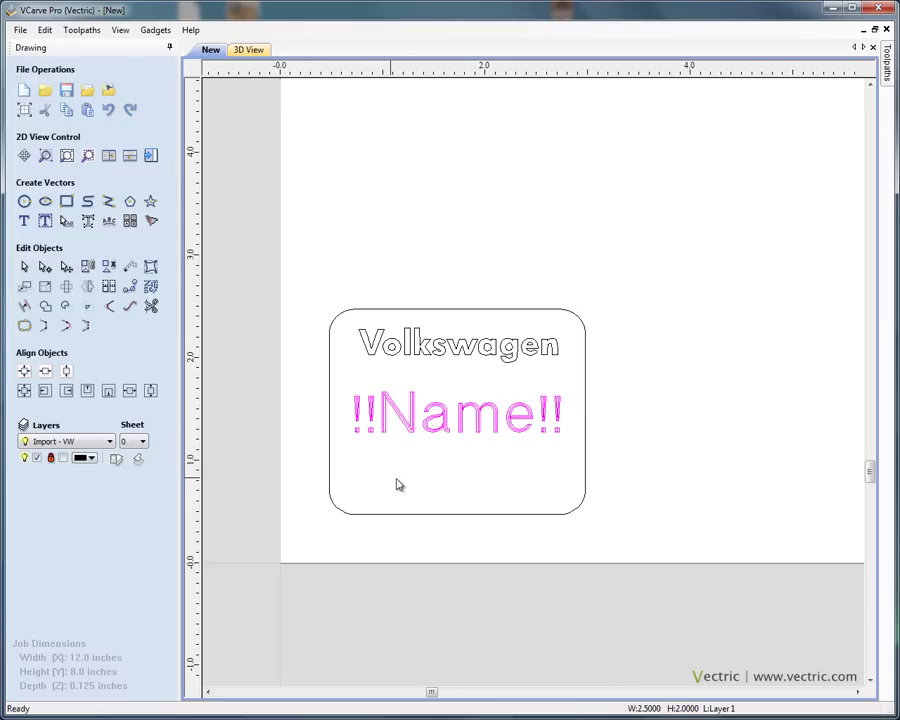
# Step: Add a second auto layout text "!!Department!!" fitted to the badge outline in the single line font Helvetica 1L
pyautogui.click(342, 484)
pyautogui.click(331, 482)
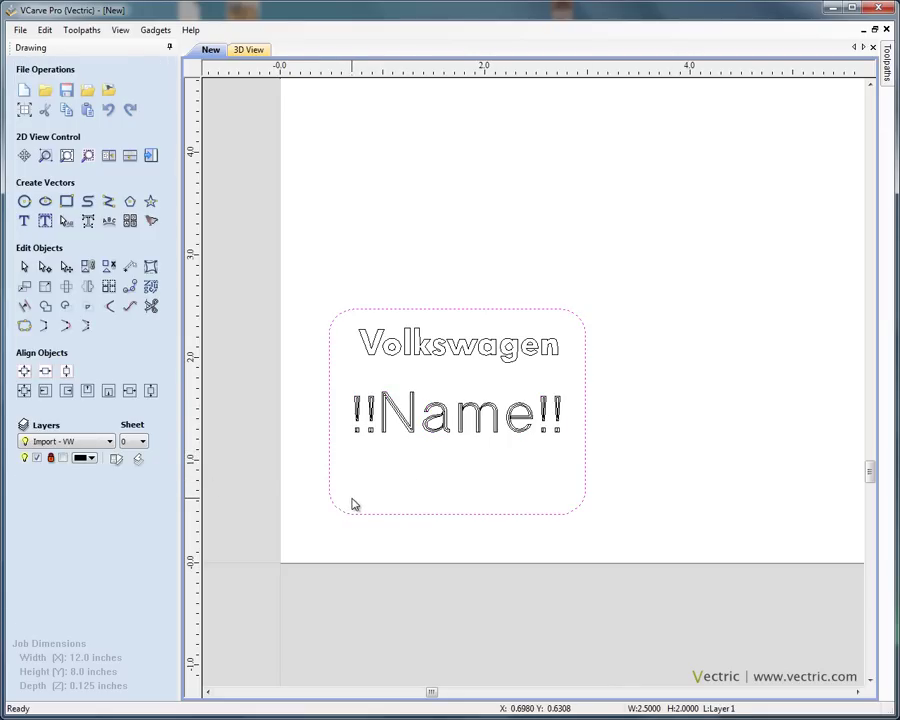
pyautogui.click(45, 221)
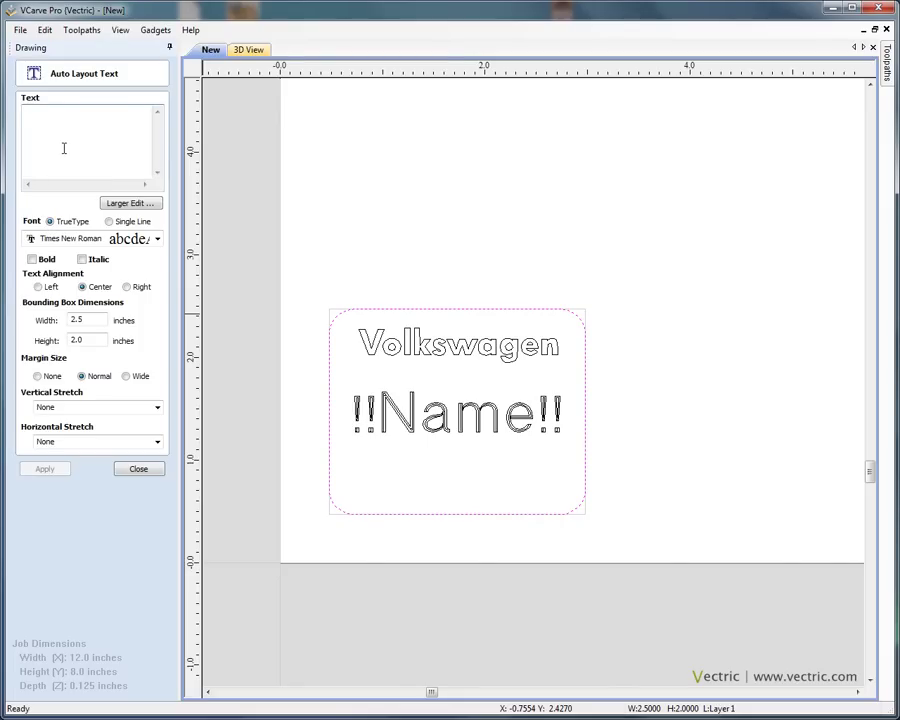
pyautogui.write('!!Department!!')
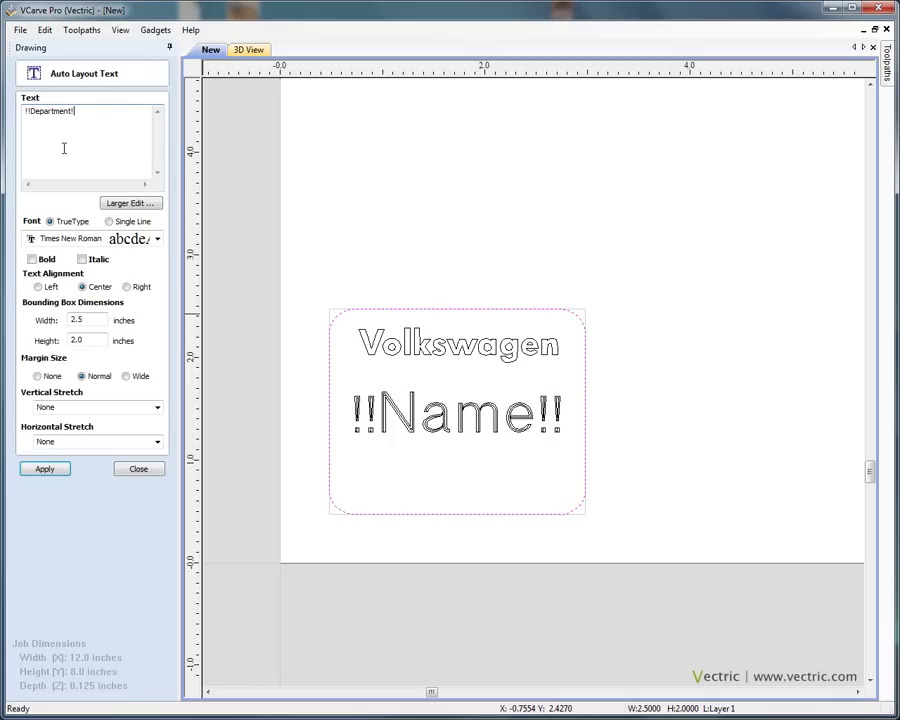
pyautogui.click(109, 221)
pyautogui.click(155, 238)
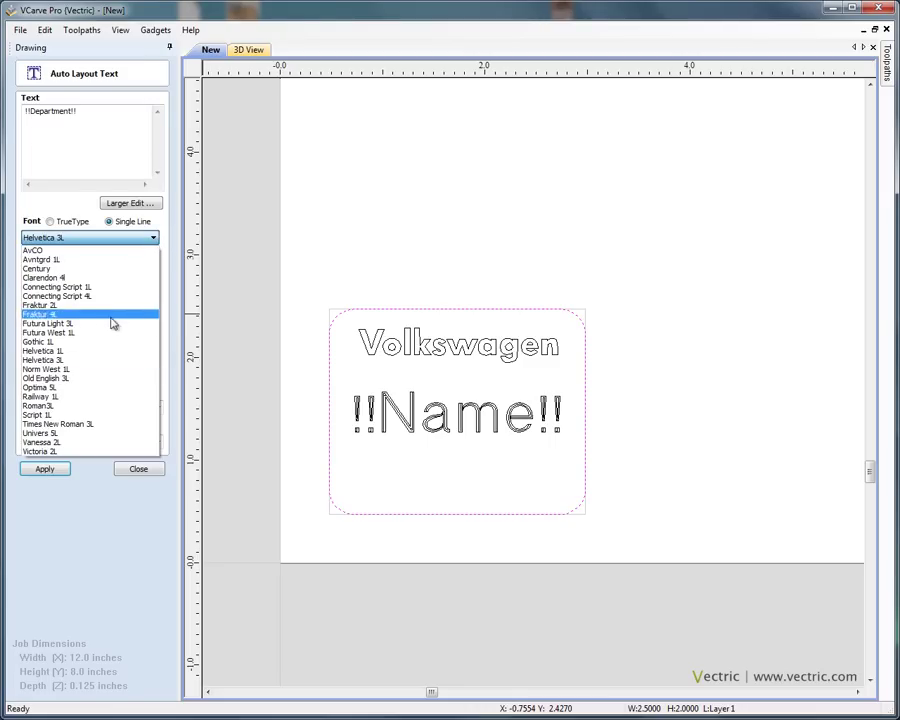
pyautogui.click(94, 351)
pyautogui.click(53, 471)
pyautogui.click(139, 469)
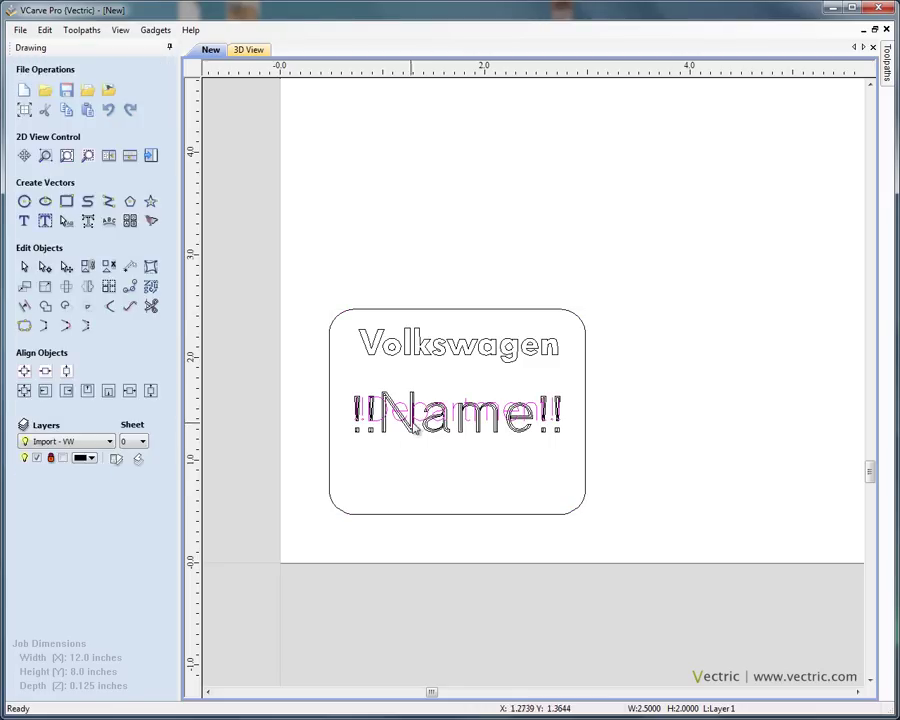
# Step: Nudge the "!!Department!!" text straight down until it sits clear below the "!!Name!!" text
pyautogui.click(404, 411)
pyautogui.press('Down')
pyautogui.press('Down')
pyautogui.press('Down')
pyautogui.press('Down')
pyautogui.press('Down')
pyautogui.press('Down')
pyautogui.press('Down')
pyautogui.press('Down')
pyautogui.press('Down')
pyautogui.press('Down')
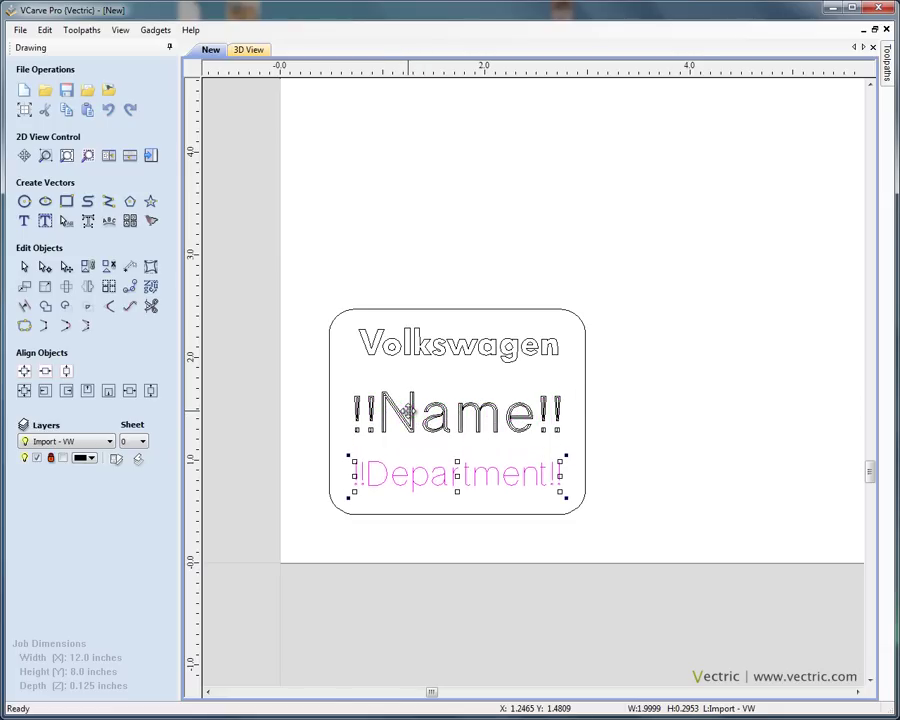
pyautogui.click(766, 307)
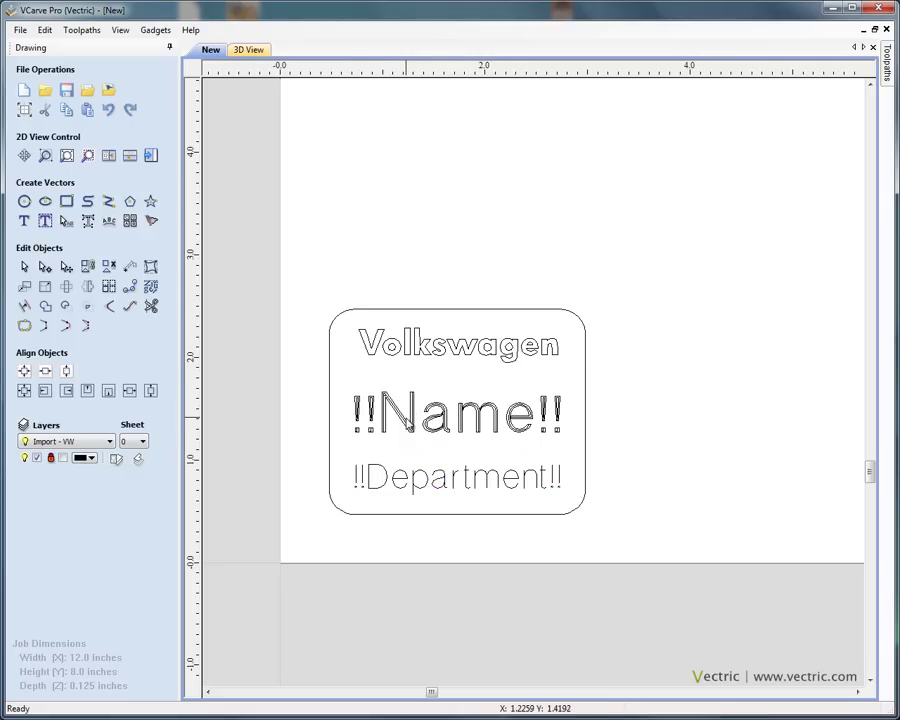
# Step: Nudge the "!!Name!!" text slightly upward to even out the spacing between the badge's lines
pyautogui.click(408, 418)
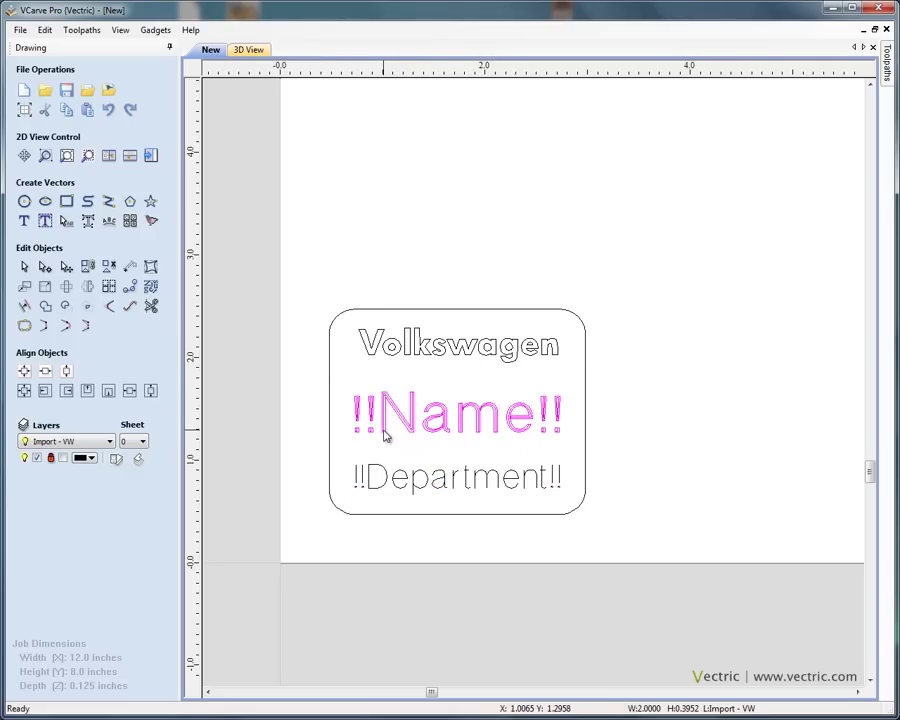
pyautogui.press('Up')
pyautogui.press('Up')
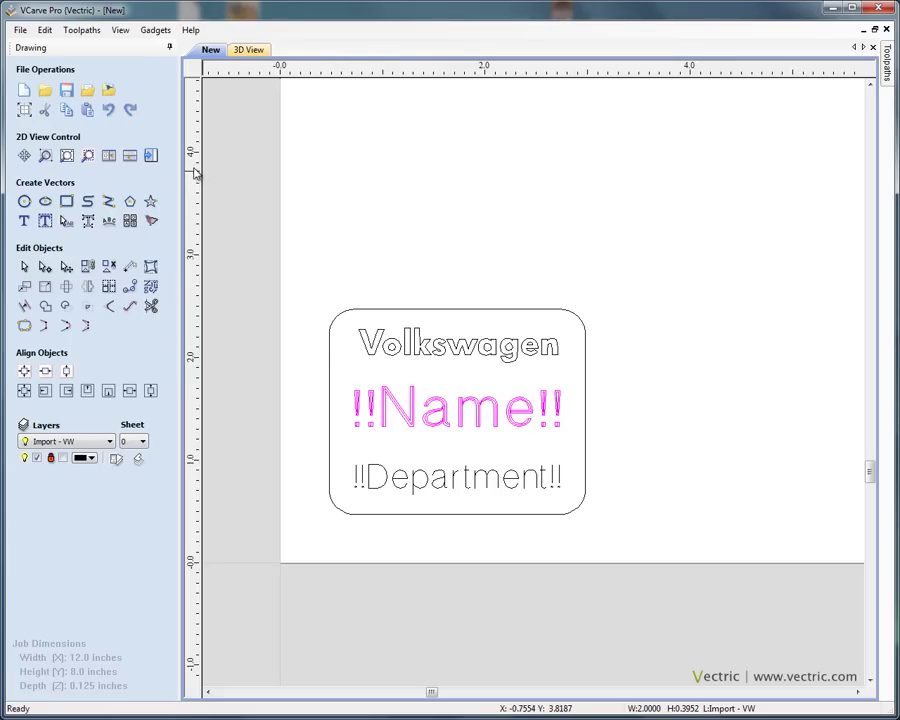
# Step: Set up a Quick Engrave toolpath for the Volkswagen lettering using the imperial 20 degree engraving tool with 0.004 inch tip diameter
pyautogui.click(153, 157)
pyautogui.moveTo(298, 414); pyautogui.dragTo(497, 253, button='middle')
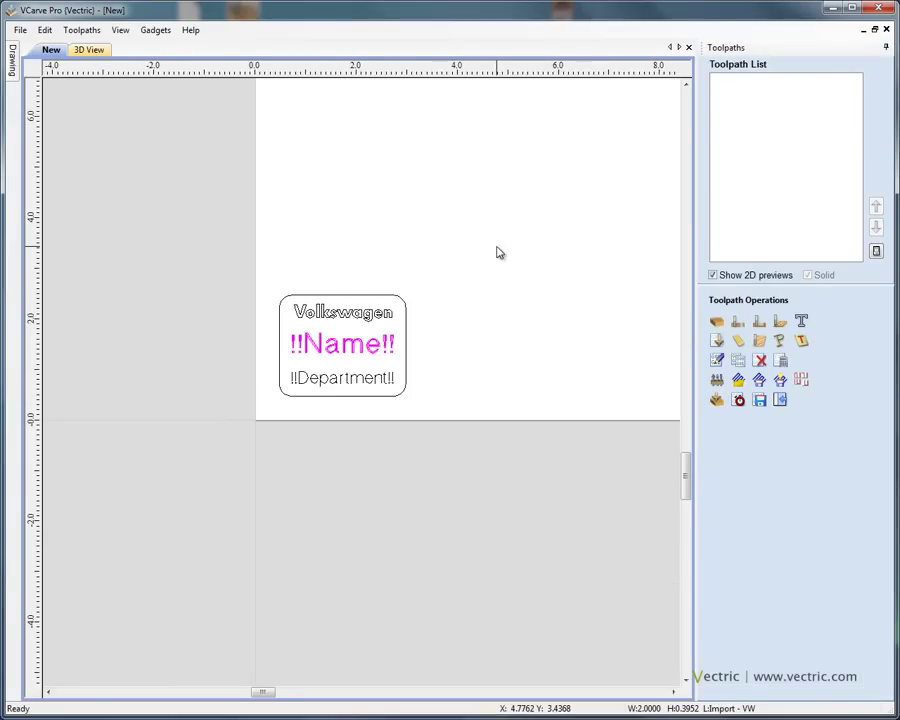
pyautogui.scroll(3, 436, 293)
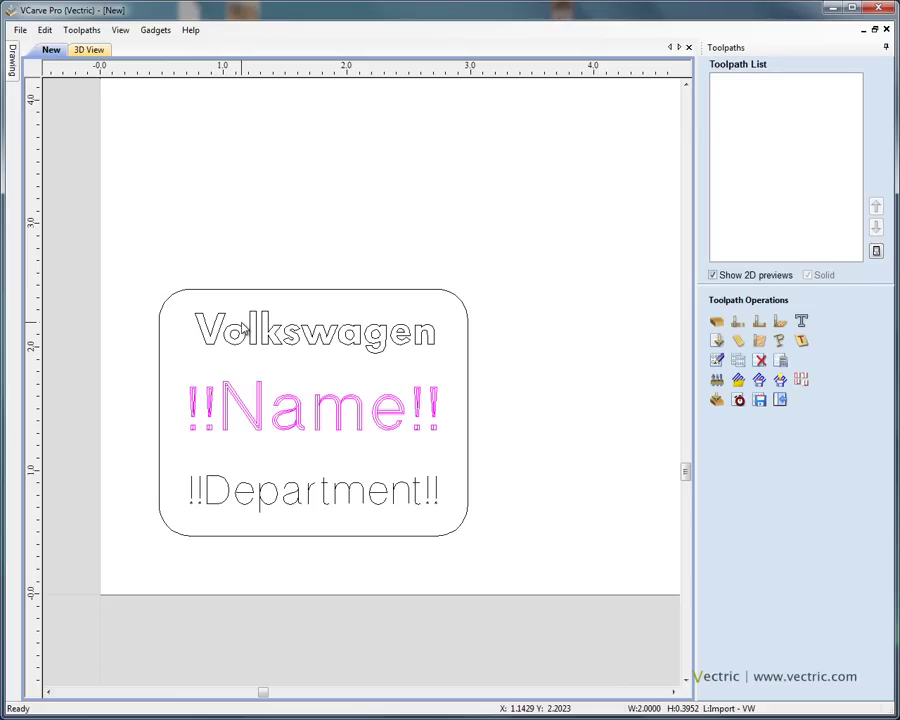
pyautogui.click(801, 323)
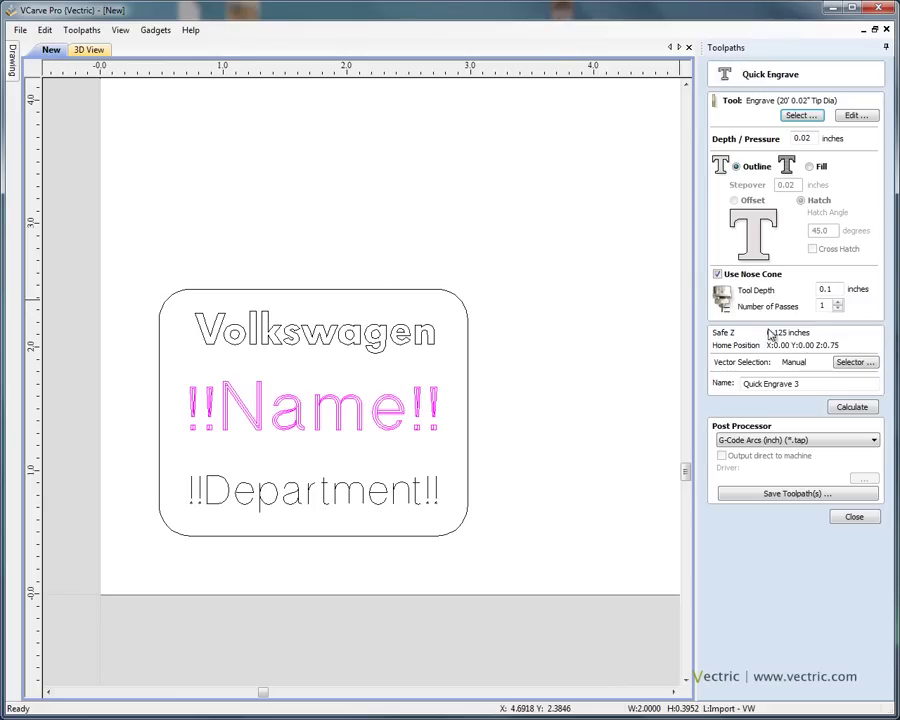
pyautogui.moveTo(155, 275); pyautogui.dragTo(497, 380)
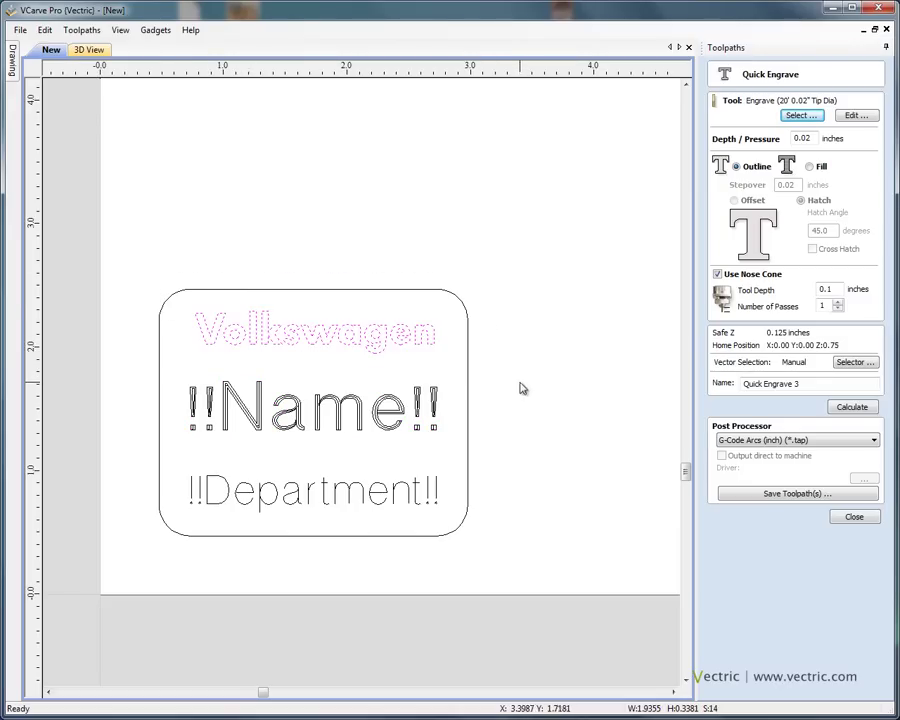
pyautogui.click(800, 115)
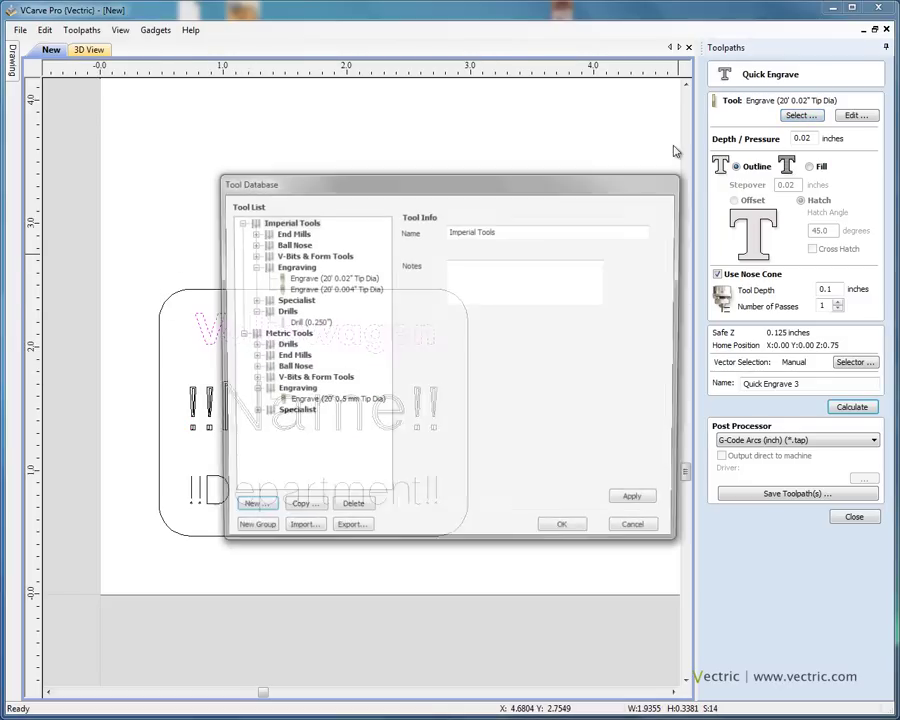
pyautogui.click(335, 290)
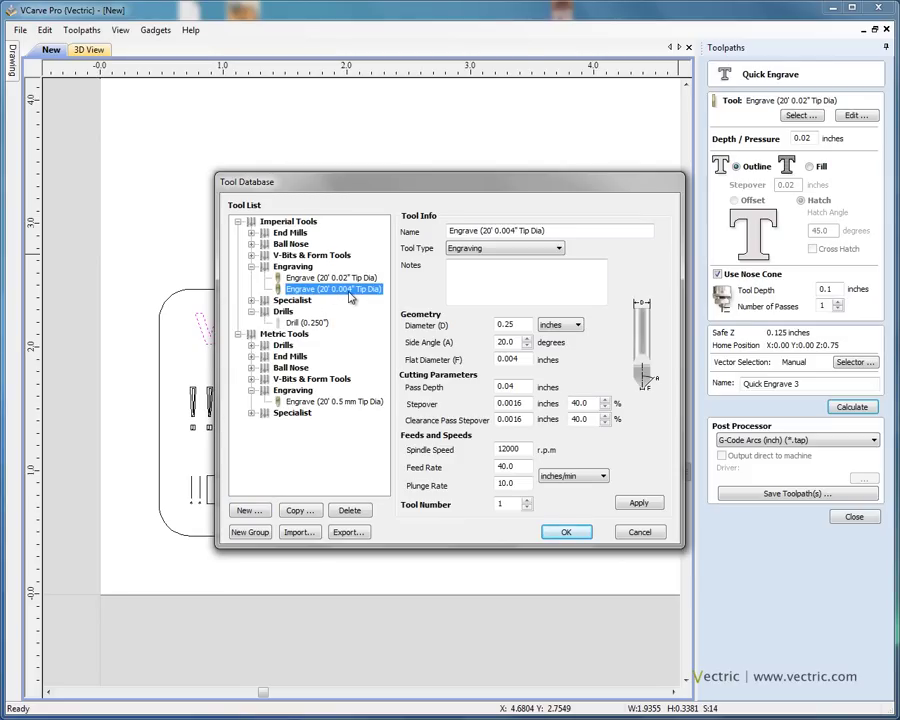
pyautogui.doubleClick(350, 290)
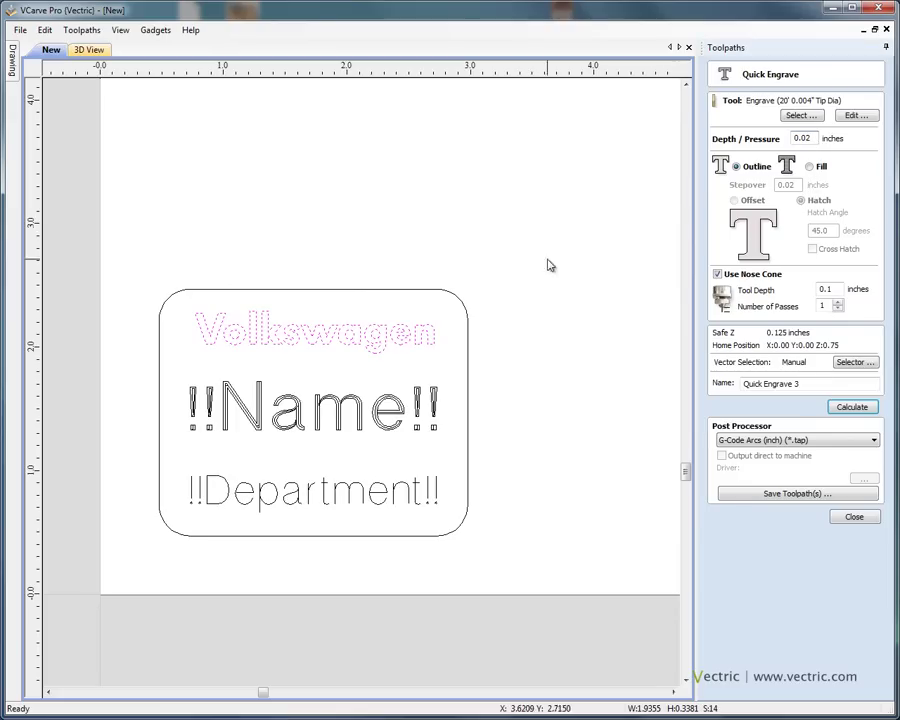
# Step: Switch the Volkswagen engraving from Outline to Fill with the 45 degree hatch and calculate the toolpath
pyautogui.click(809, 166)
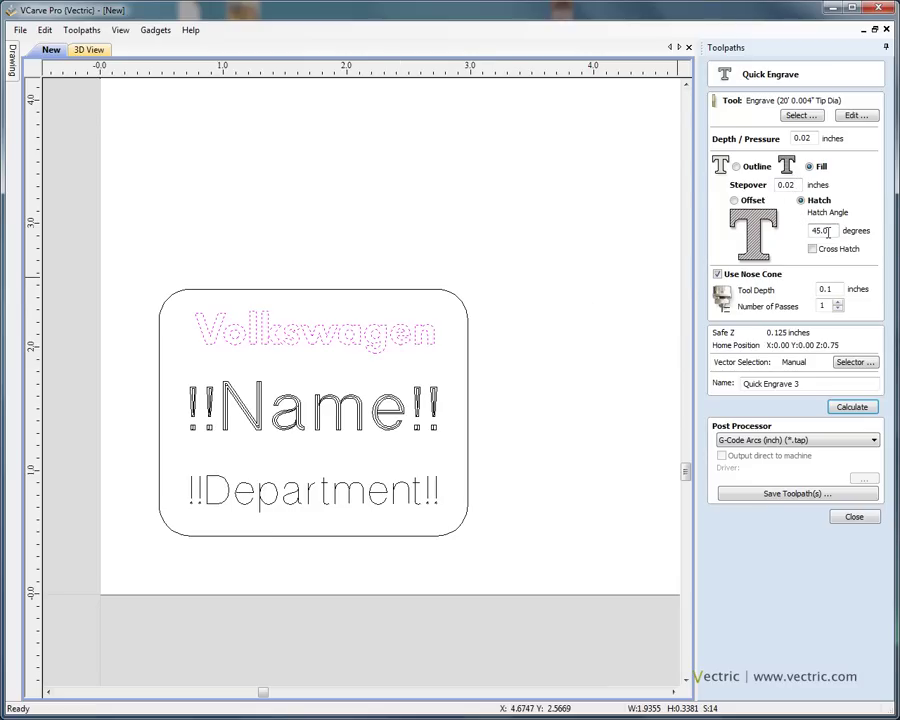
pyautogui.click(853, 408)
pyautogui.scroll(3, 272, 355)
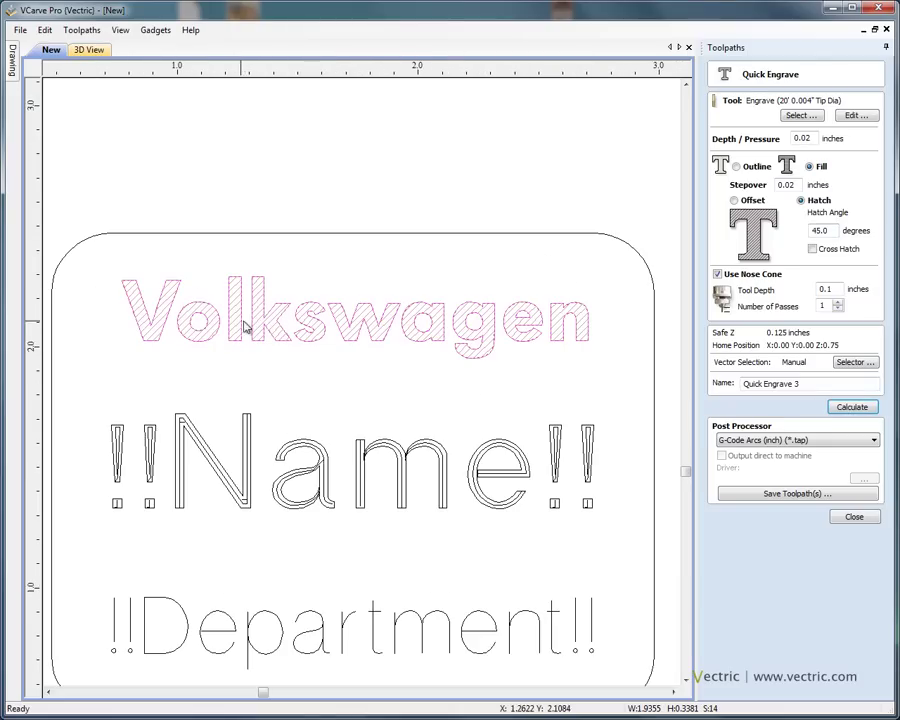
pyautogui.scroll(1, 152, 300)
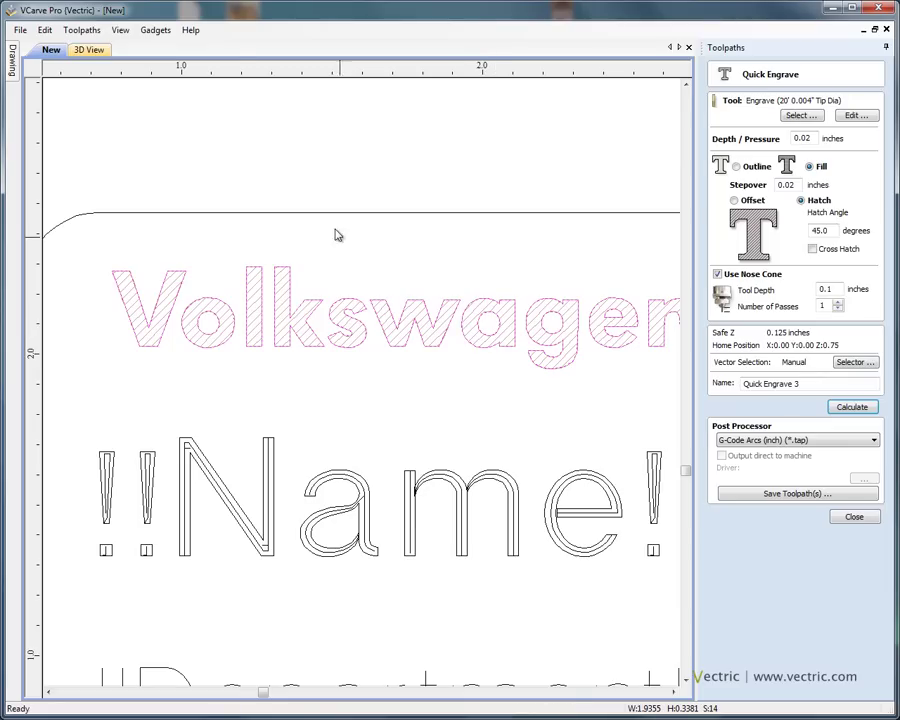
# Step: Examine the hatched Volkswagen toolpath up close in the 3D view, return to the 2D drawing and close the Quick Engrave form
pyautogui.click(90, 50)
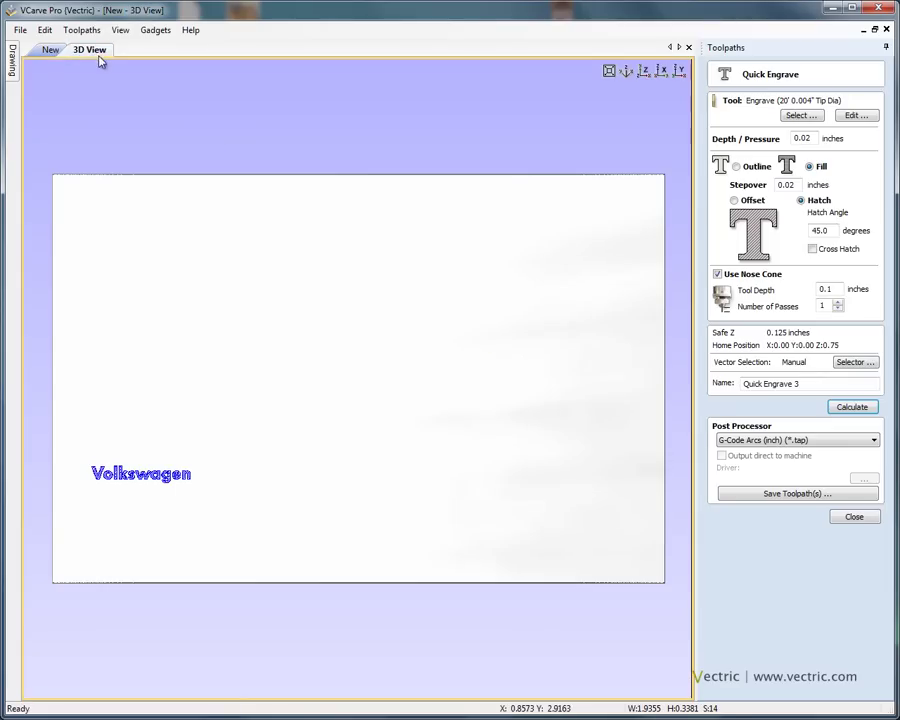
pyautogui.moveTo(283, 394); pyautogui.dragTo(491, 385, button='middle')
pyautogui.scroll(6, 510, 329)
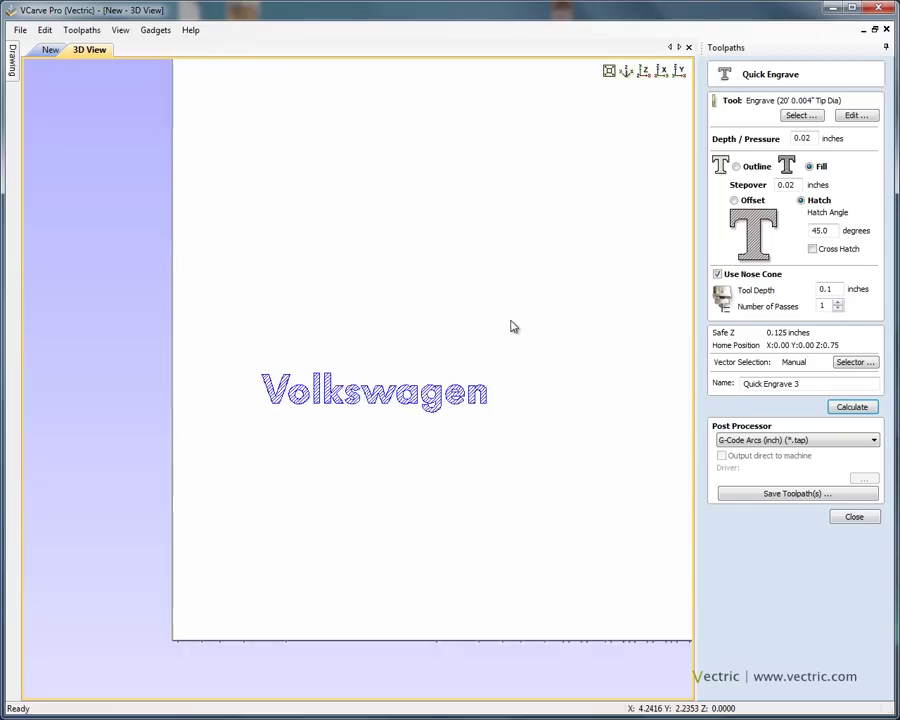
pyautogui.moveTo(536, 333); pyautogui.dragTo(462, 308, button='middle')
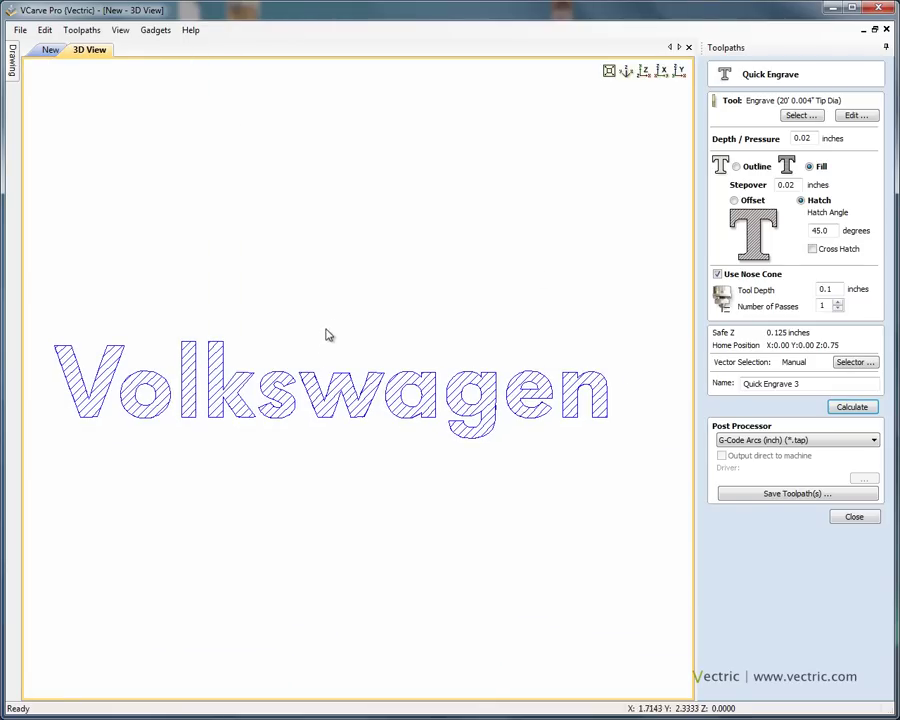
pyautogui.click(48, 51)
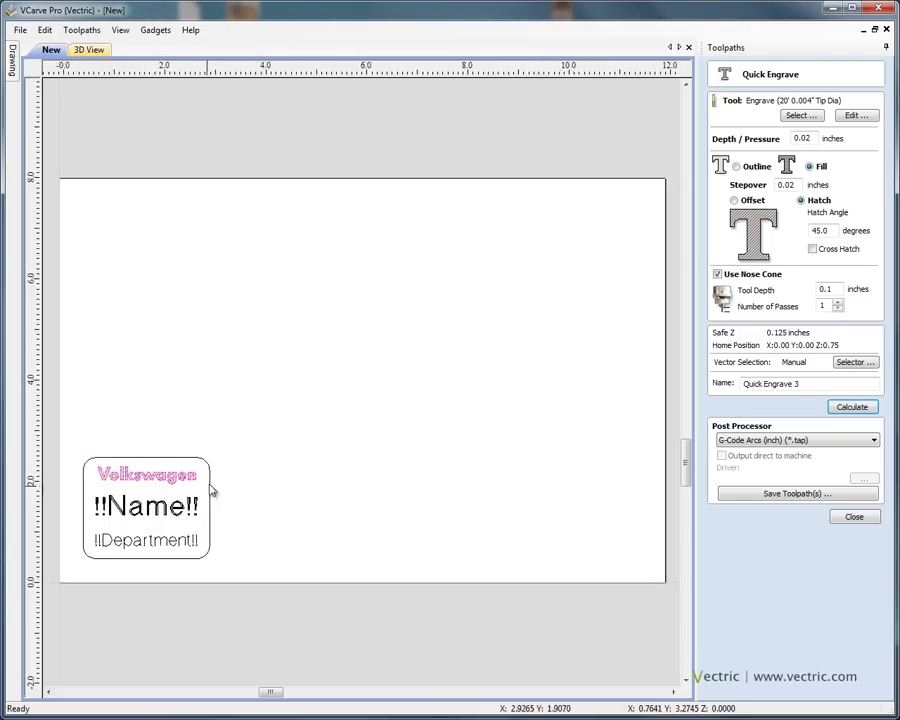
pyautogui.moveTo(207, 492); pyautogui.dragTo(356, 307, button='middle')
pyautogui.click(854, 517)
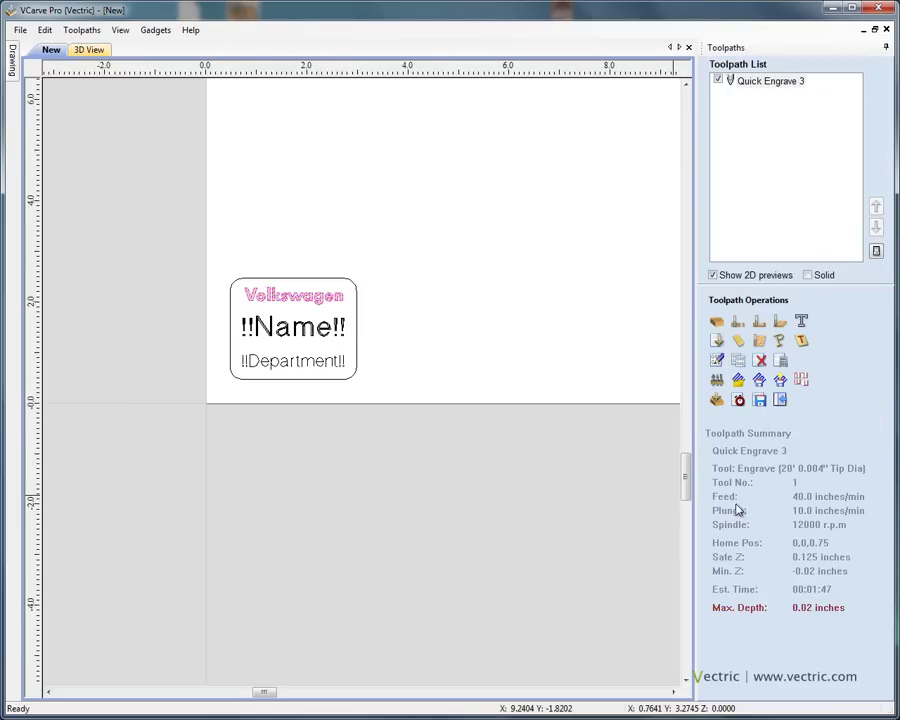
# Step: Start a new Quick Engrave toolpath for both the "!!Name!!" and "!!Department!!" text
pyautogui.click(264, 338)
pyautogui.scroll(5, 263, 338)
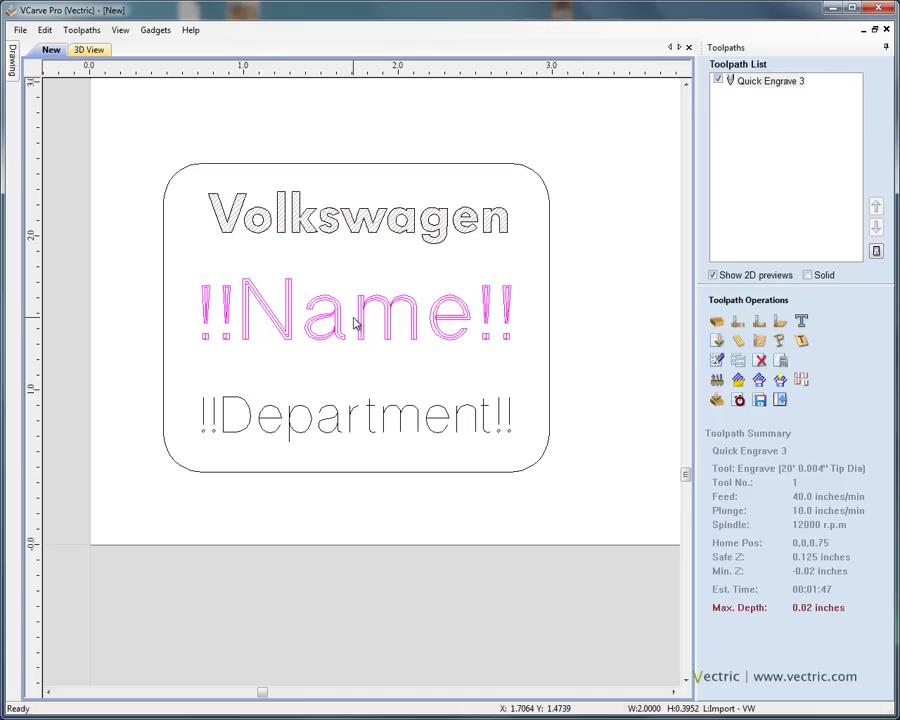
pyautogui.click(801, 322)
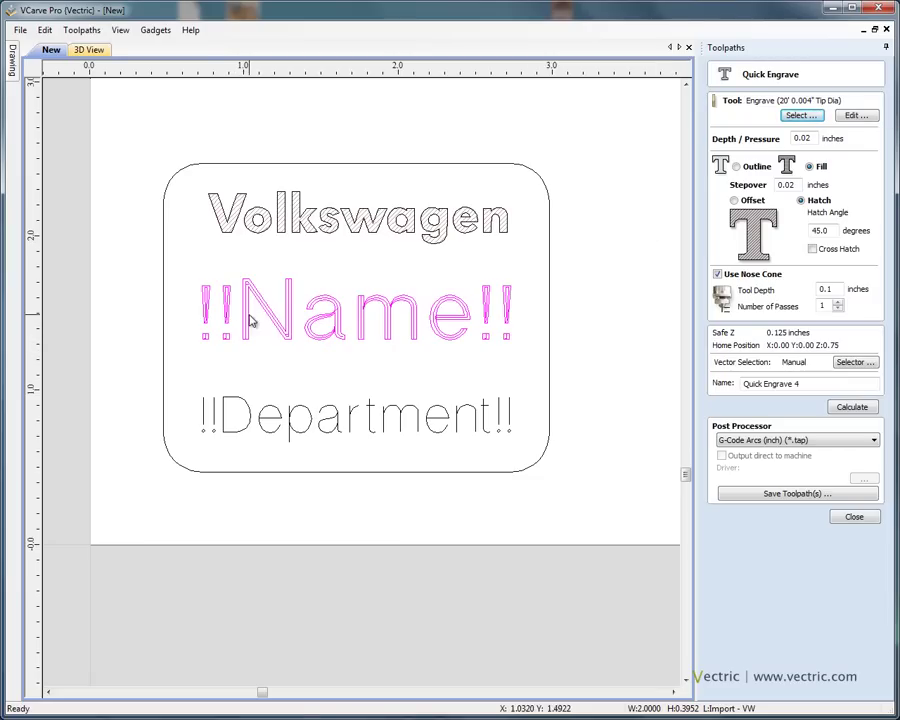
pyautogui.keyDown('shift'); pyautogui.click(338, 421); pyautogui.keyUp('shift')
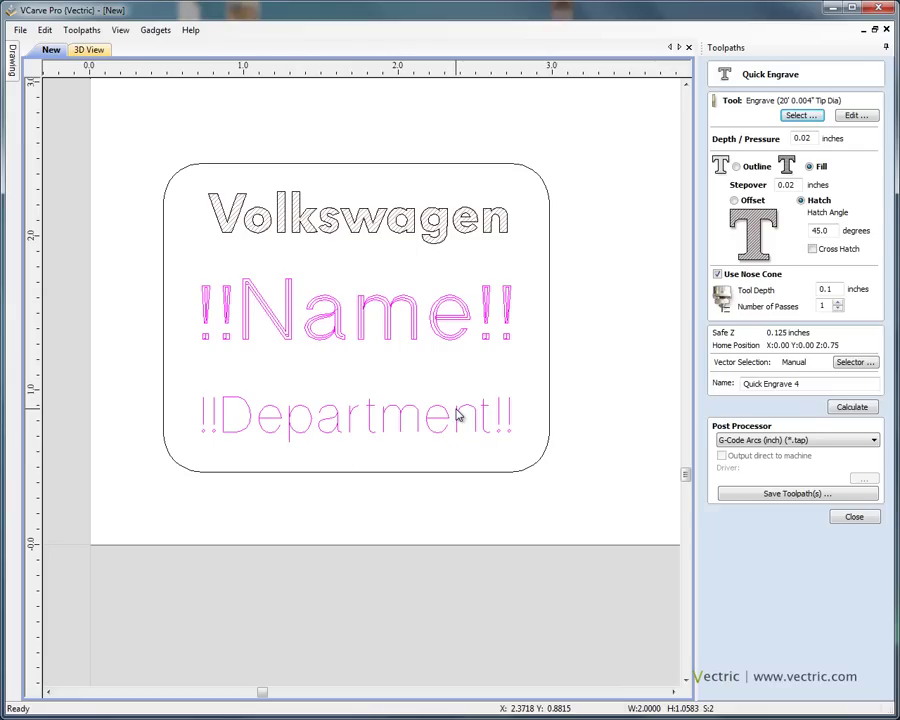
# Step: Try to calculate the name and department engraving with the 45 degree hatch fill
pyautogui.click(851, 407)
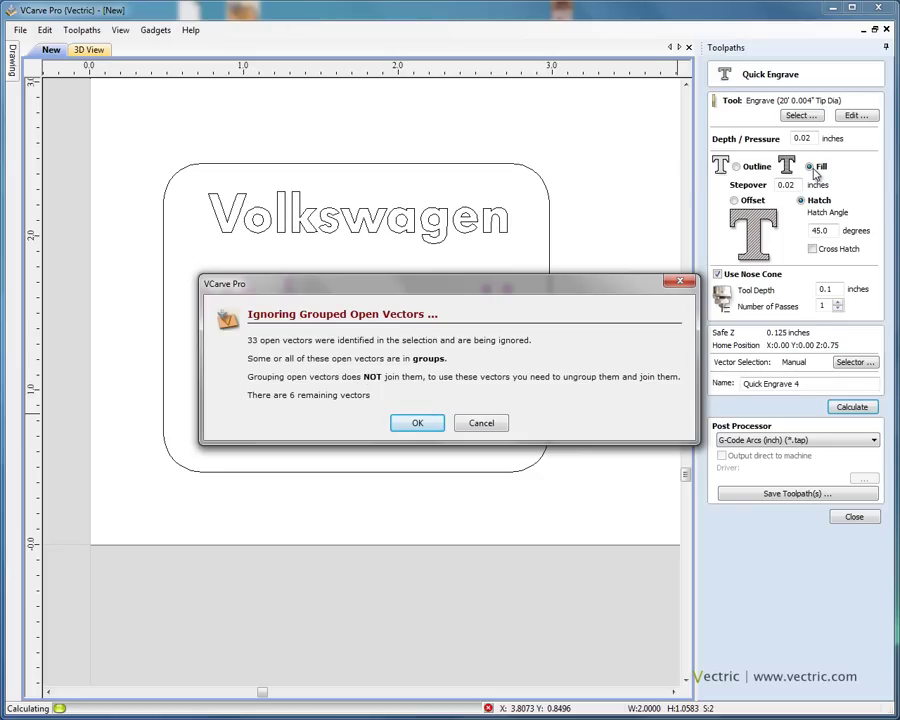
pyautogui.moveTo(624, 281); pyautogui.dragTo(518, 502)
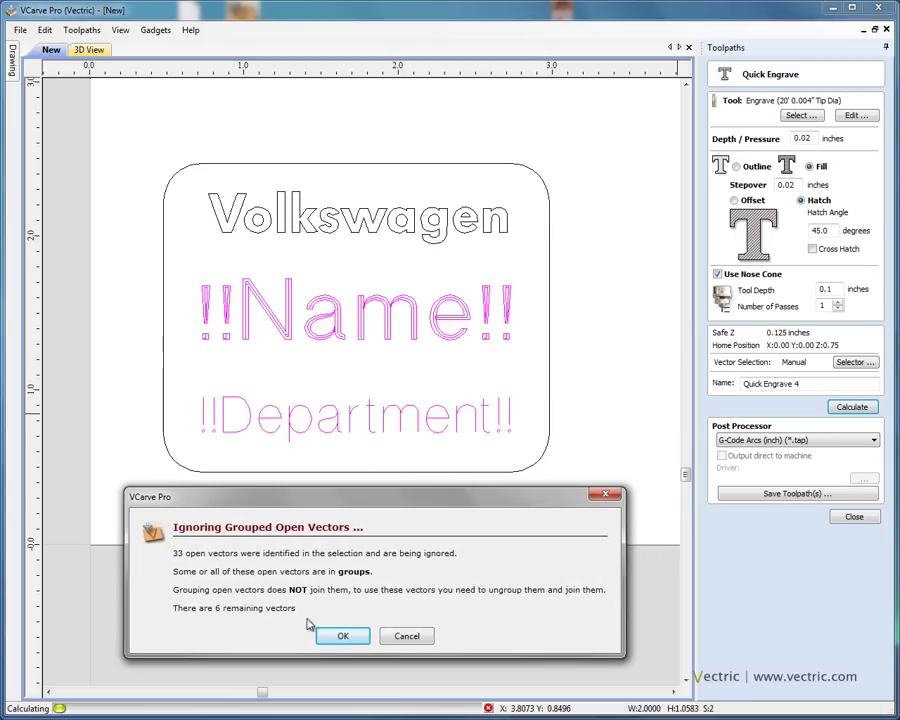
pyautogui.click(404, 636)
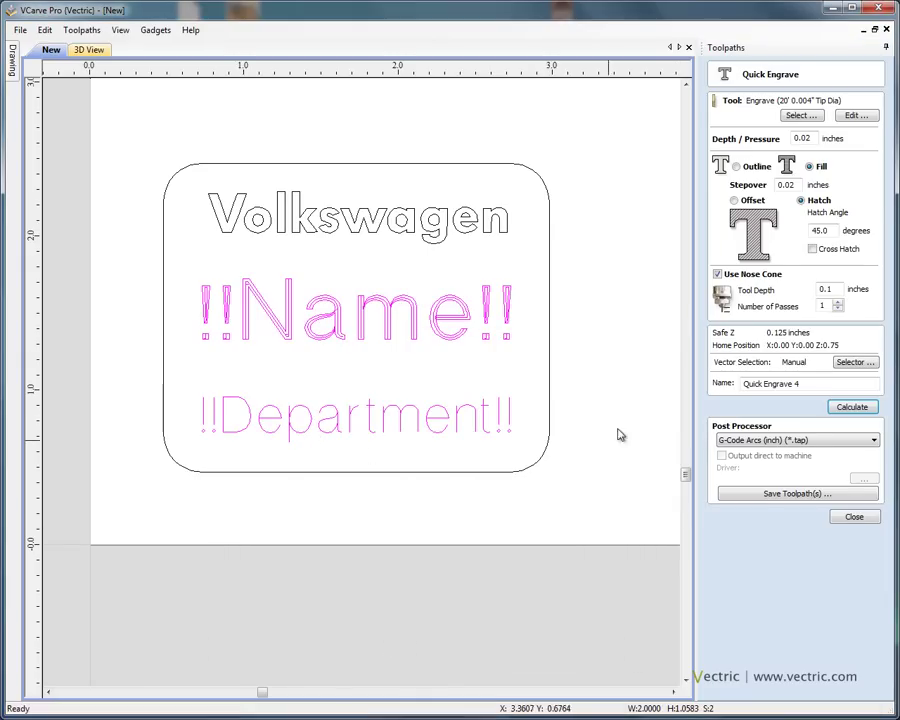
# Step: Switch the name and department engraving to Outline, calculate its toolpath and close the Quick Engrave form
pyautogui.click(738, 167)
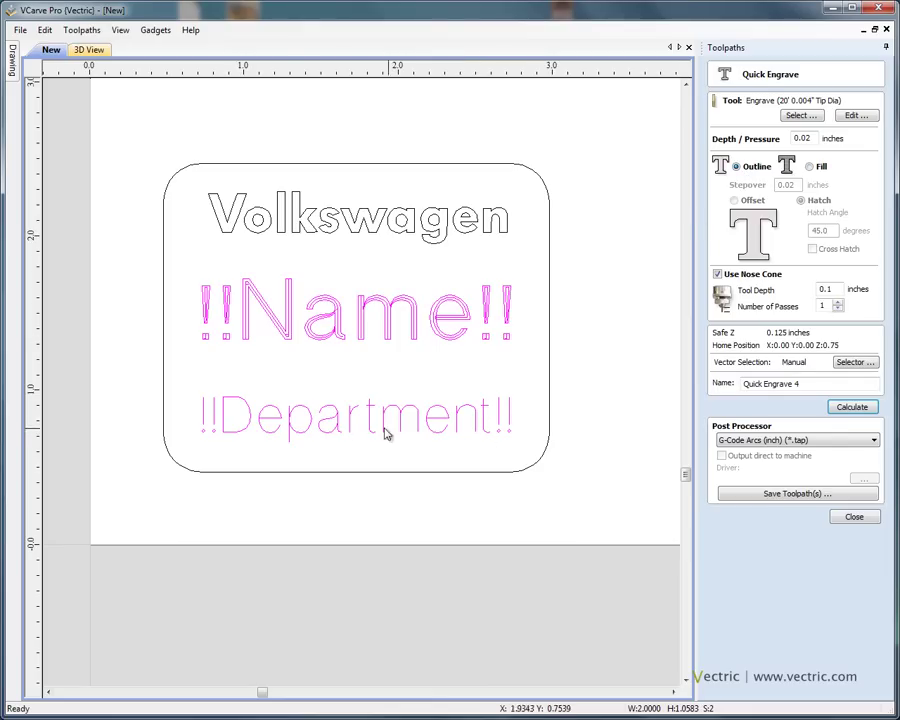
pyautogui.click(866, 407)
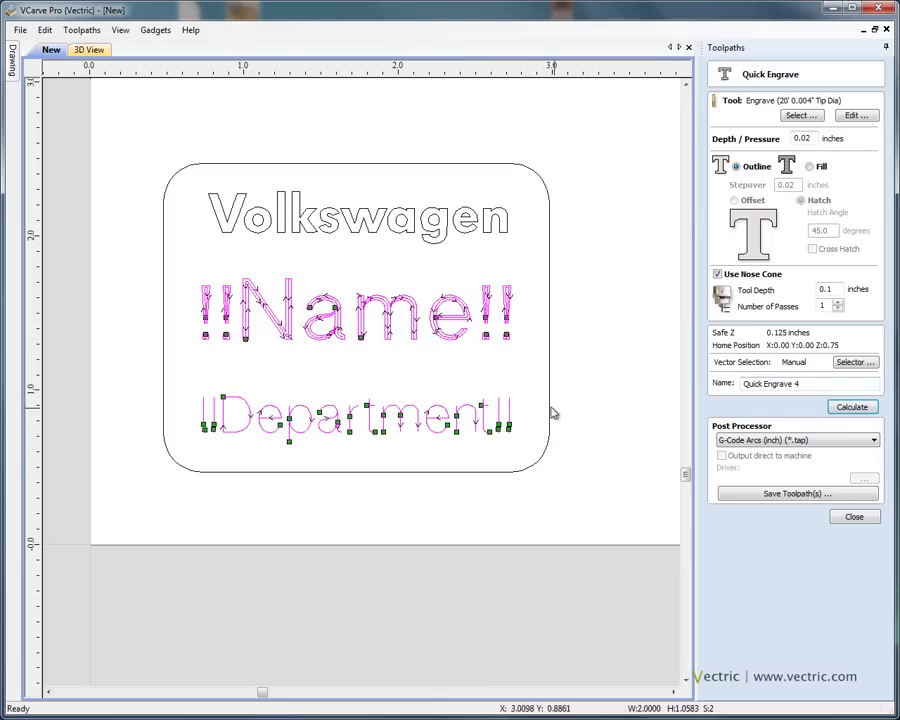
pyautogui.scroll(2, 200, 420)
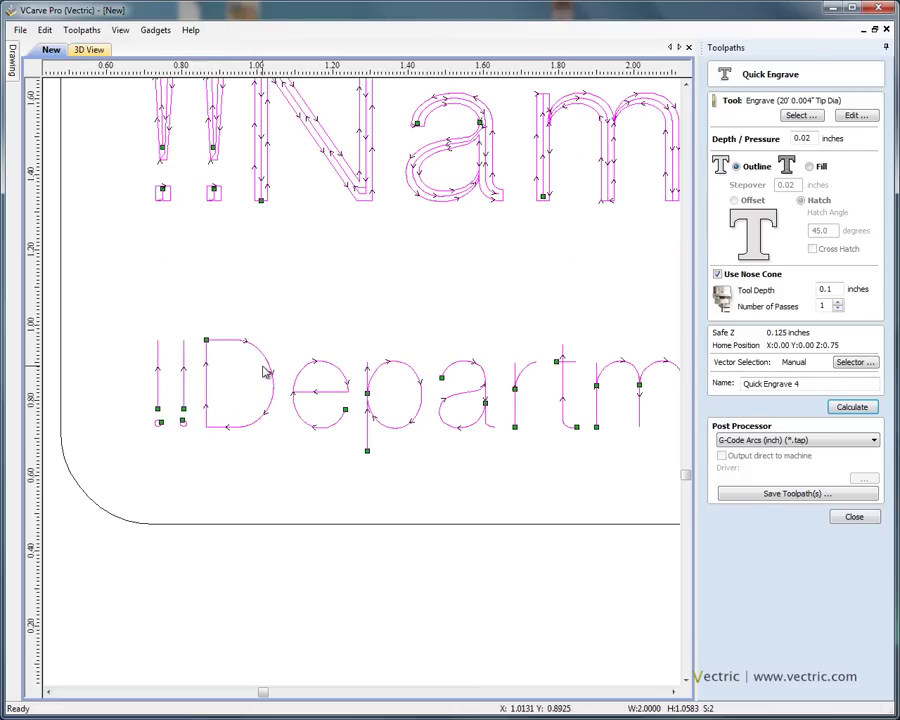
pyautogui.click(89, 49)
pyautogui.moveTo(366, 486); pyautogui.dragTo(840, 460)
pyautogui.click(874, 517)
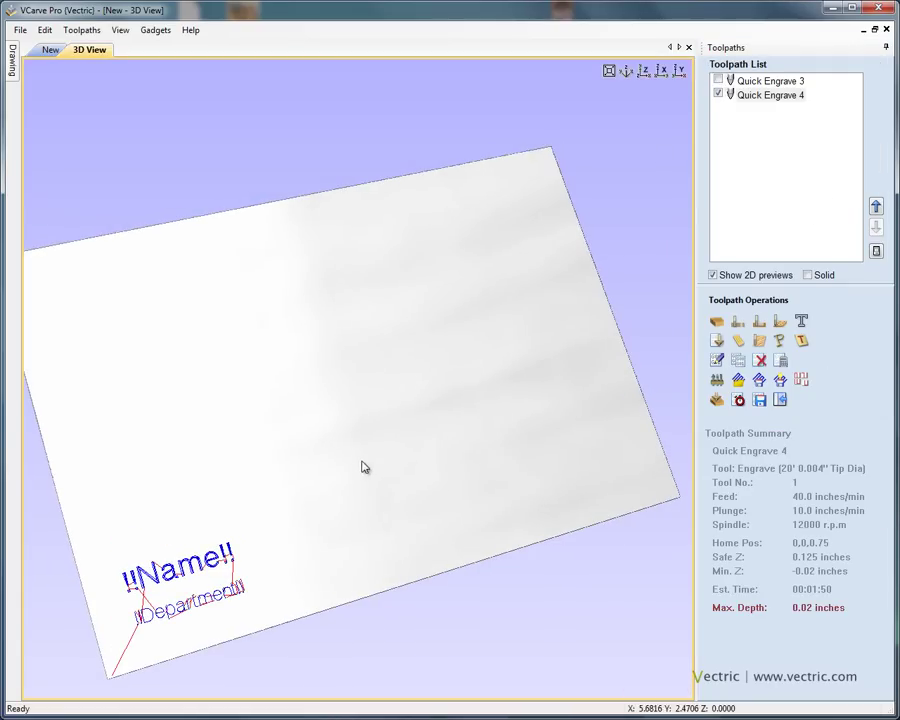
# Step: Show the Volkswagen and variable text engraving toolpaths together and examine them up close in 3D
pyautogui.click(719, 81)
pyautogui.click(718, 80)
pyautogui.moveTo(283, 478); pyautogui.dragTo(463, 308)
pyautogui.scroll(4, 435, 431)
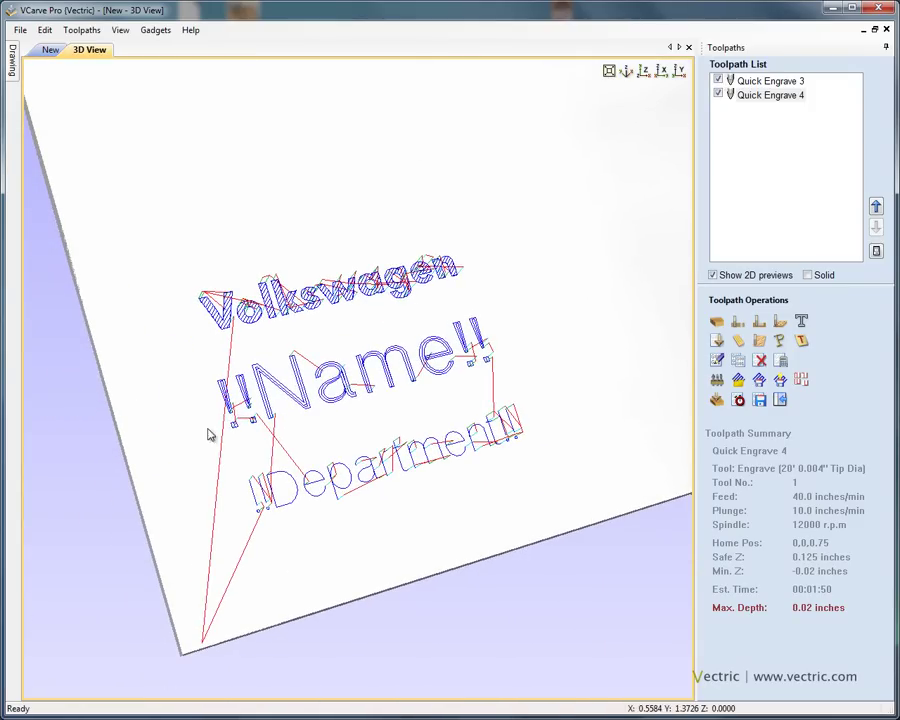
pyautogui.moveTo(448, 382); pyautogui.dragTo(420, 330)
# Step: Set up a 2D Profile toolpath around the badge border in the 2D drawing using the 20 degree engraving tool with 0.004 inch tip
pyautogui.click(50, 49)
pyautogui.scroll(4, 140, 487)
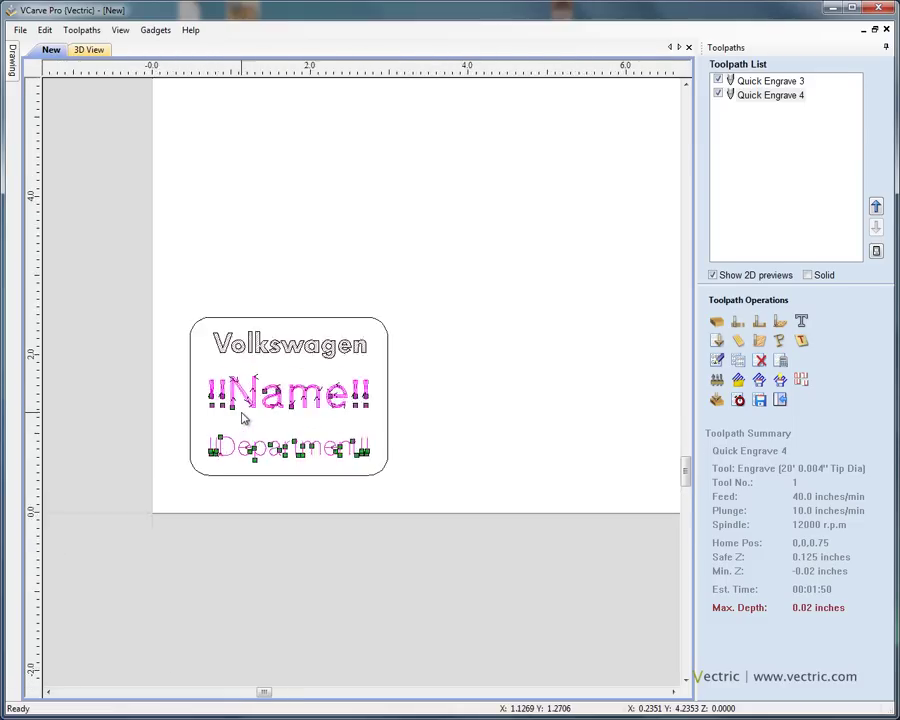
pyautogui.click(470, 388)
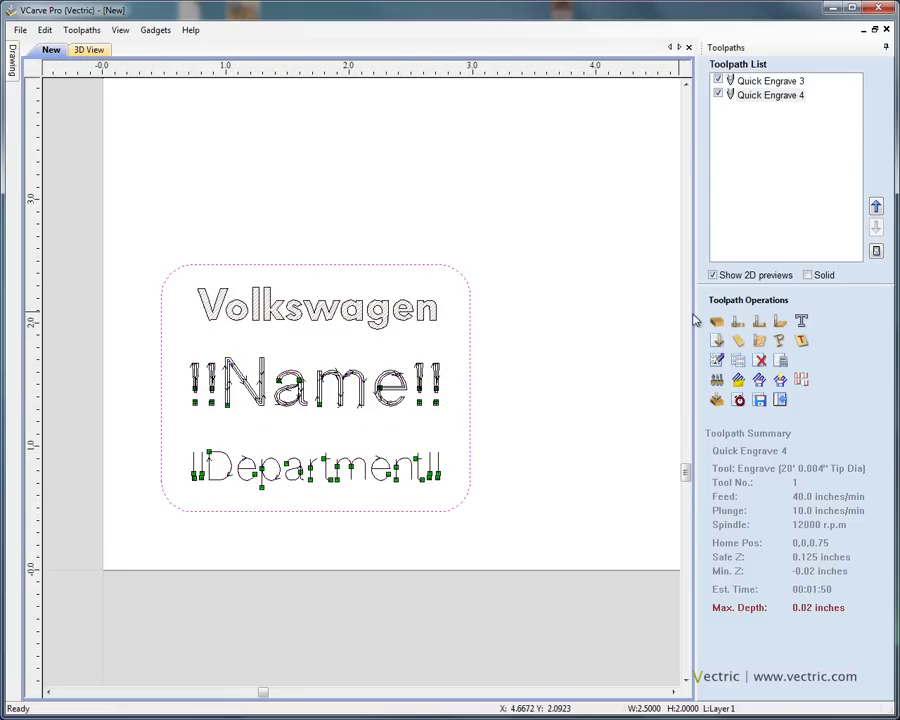
pyautogui.click(738, 322)
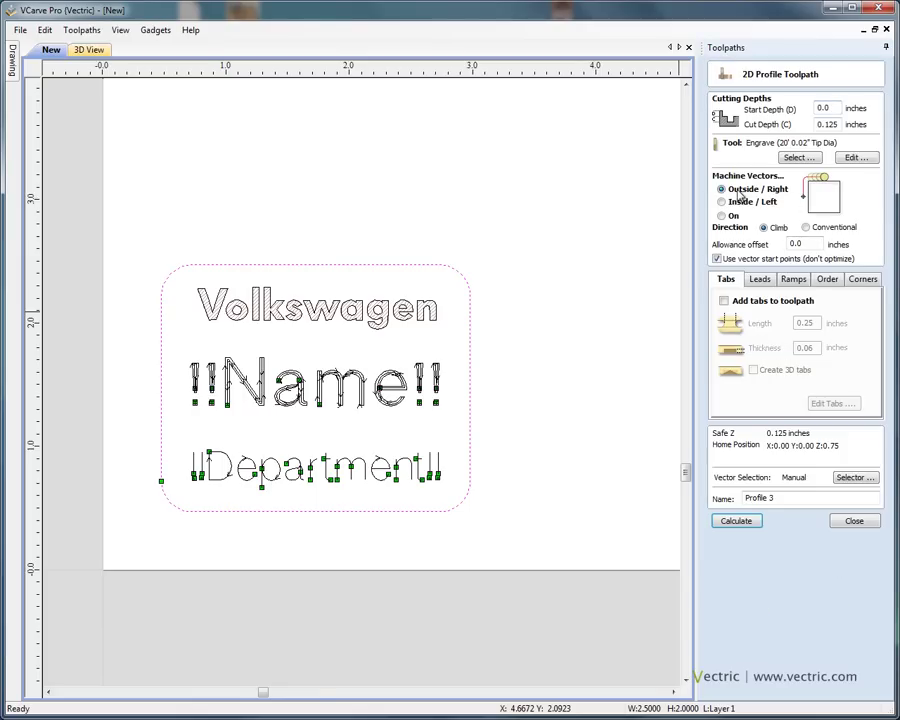
pyautogui.click(799, 159)
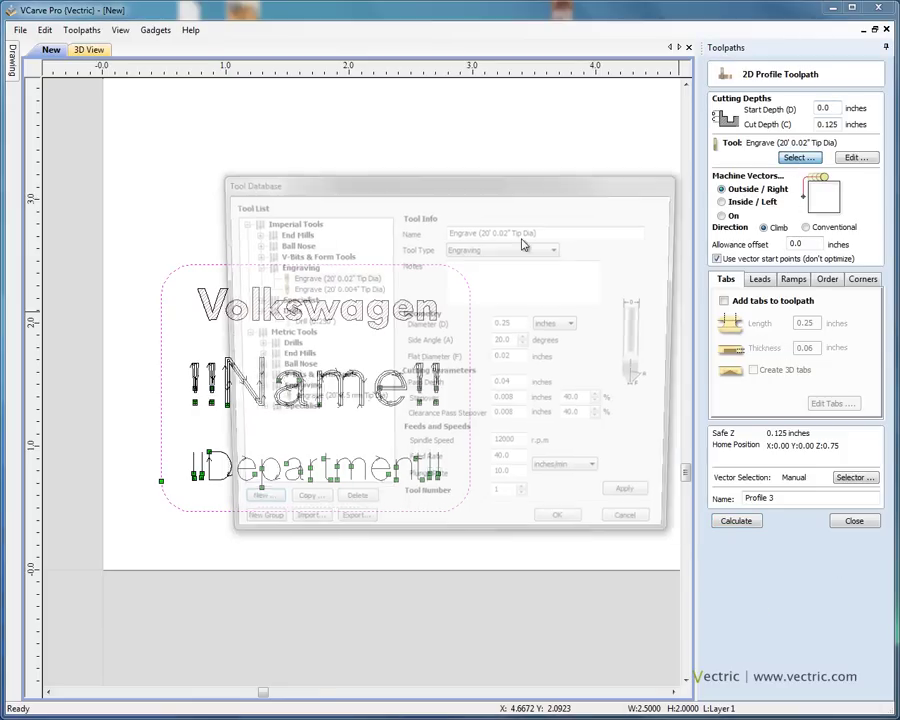
pyautogui.doubleClick(355, 289)
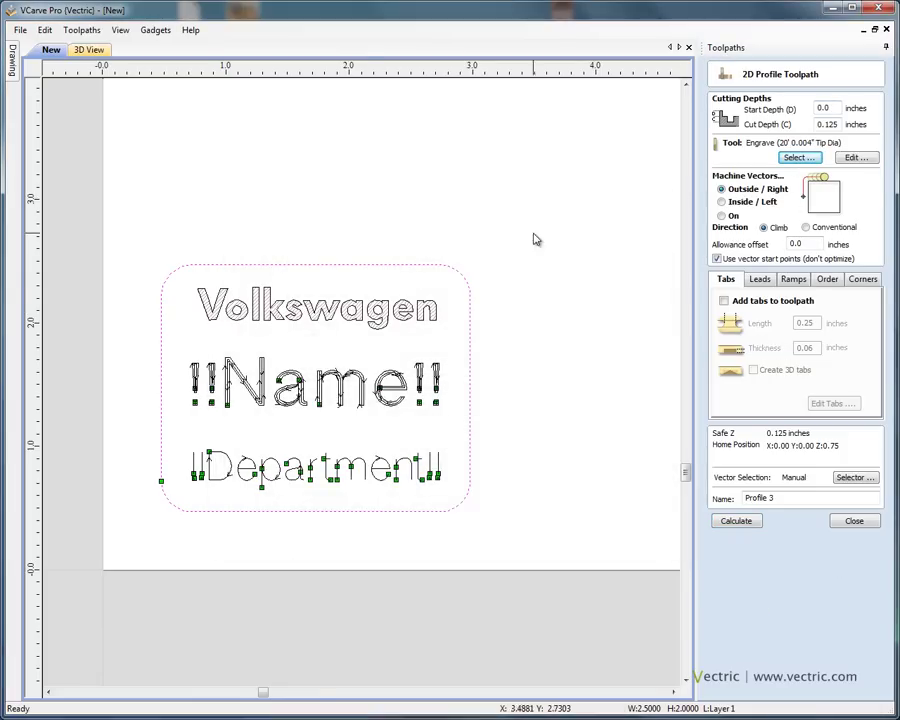
pyautogui.click(840, 124)
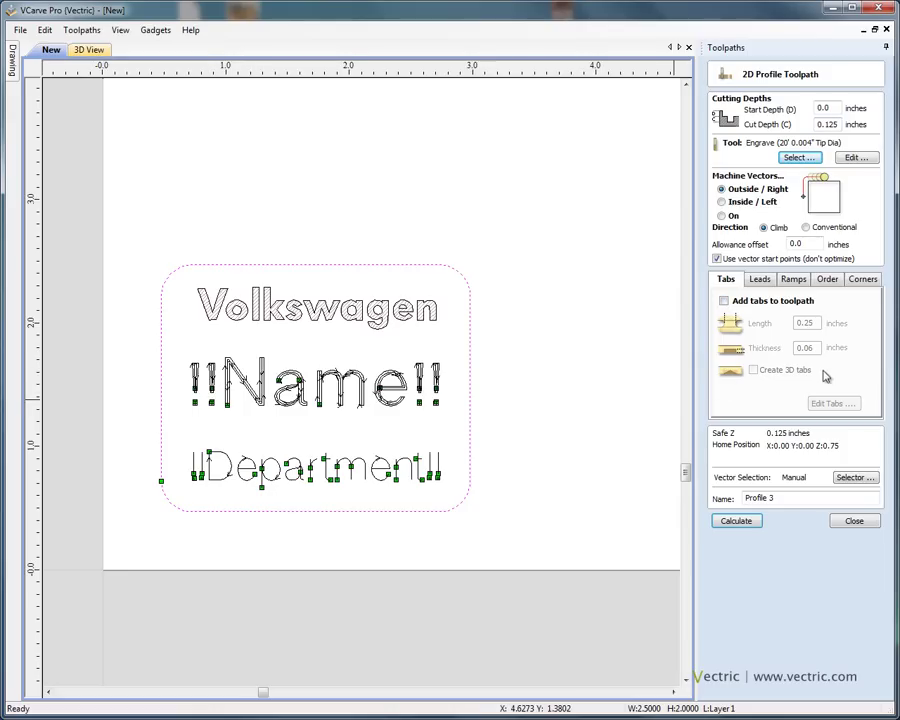
# Step: Enable tabs on the profile toolpath and place one tab midway along each vertical side of the badge border
pyautogui.click(724, 301)
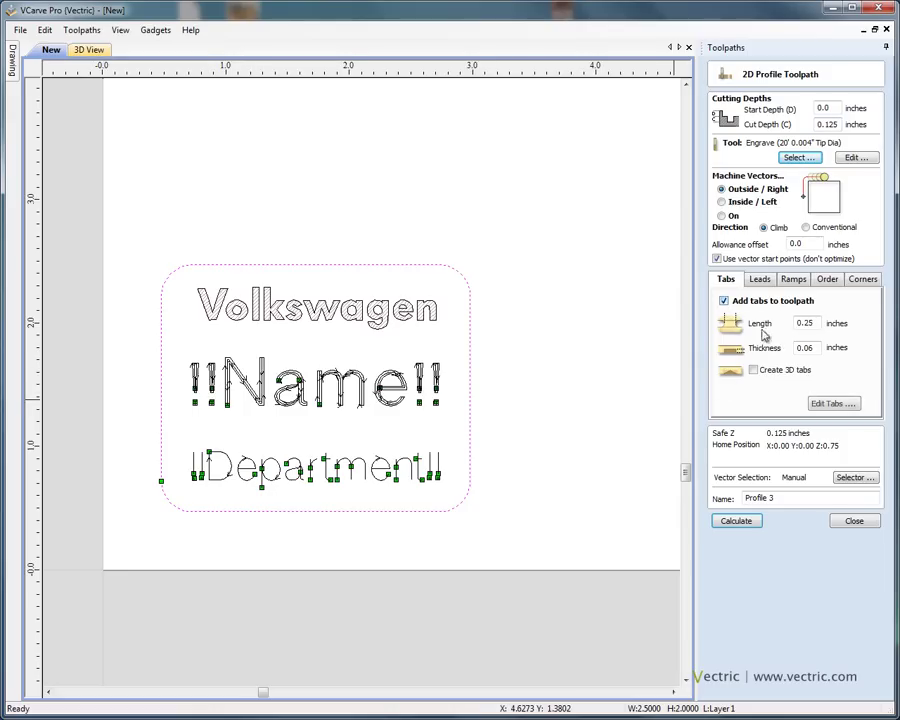
pyautogui.click(826, 403)
pyautogui.click(470, 395)
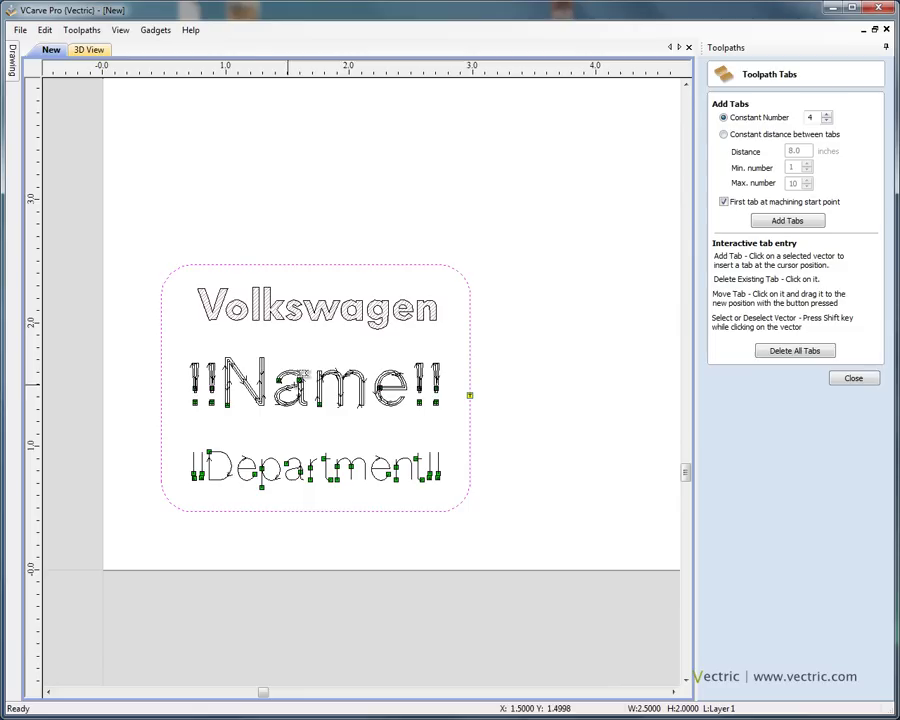
pyautogui.click(162, 394)
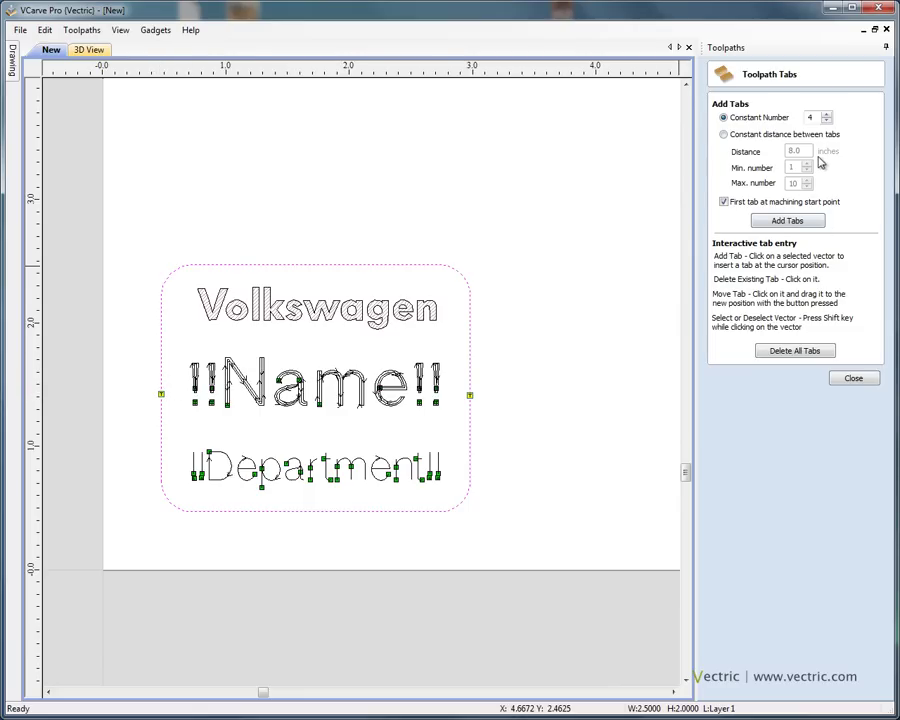
pyautogui.click(830, 377)
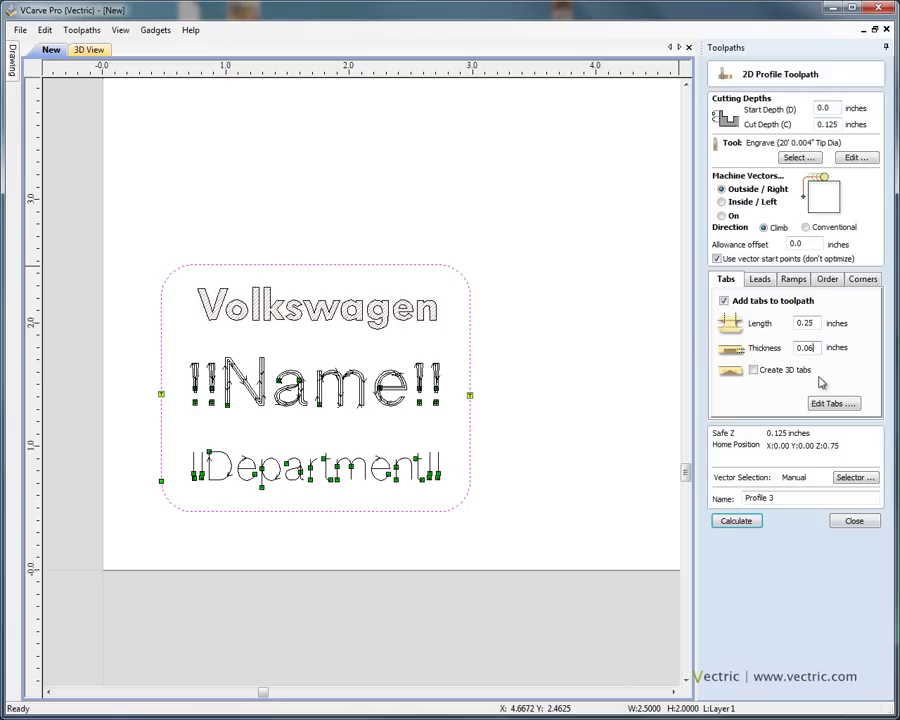
# Step: Calculate the badge border's profile toolpath and preview the machining of all toolpaths in 3D
pyautogui.click(740, 522)
pyautogui.moveTo(444, 459); pyautogui.dragTo(490, 370, button='middle')
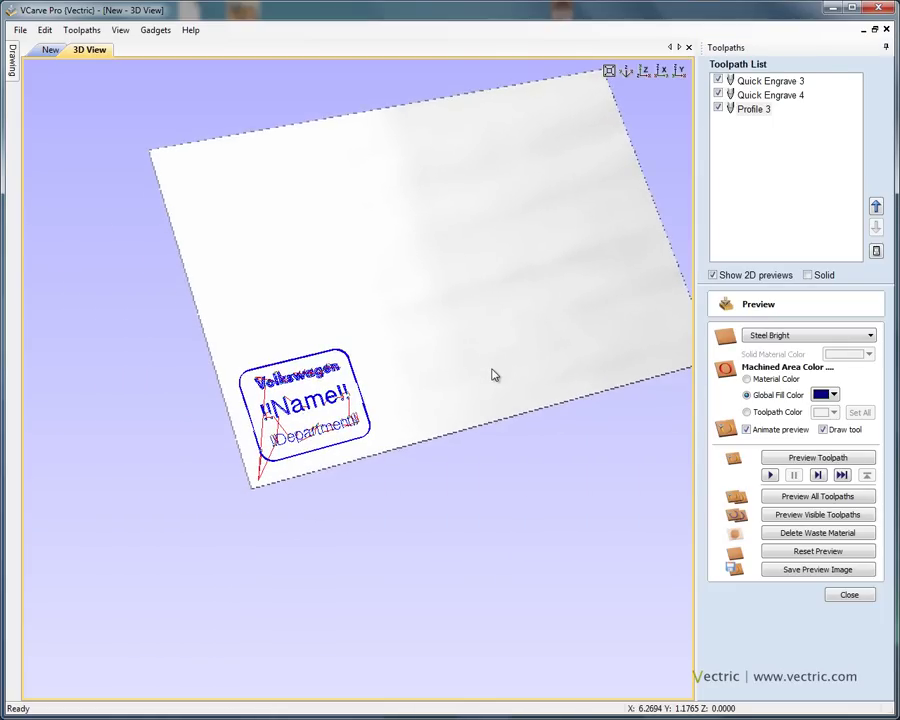
pyautogui.scroll(3, 498, 360)
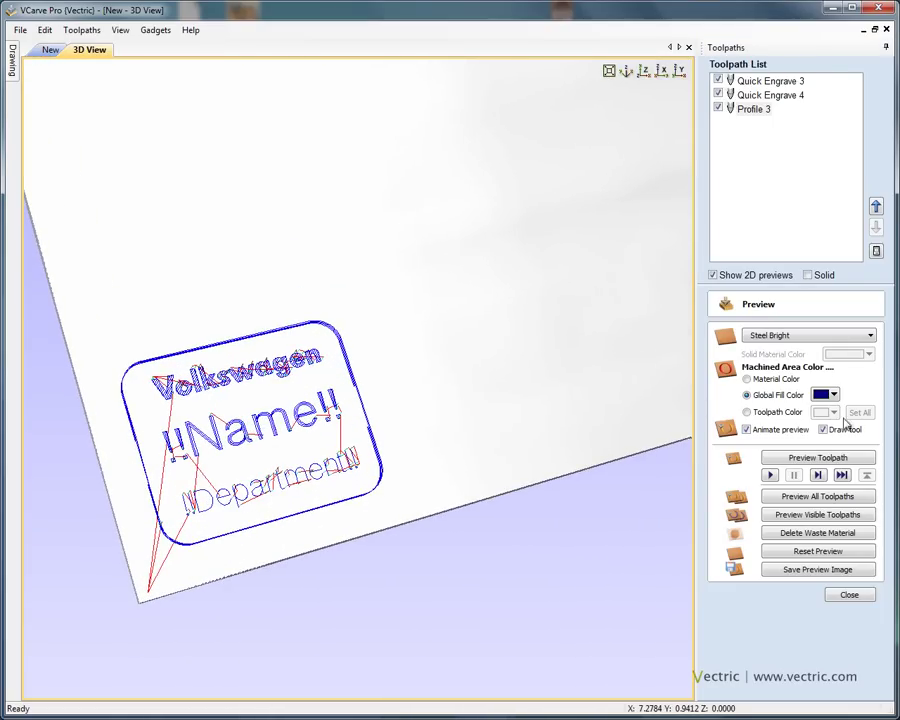
pyautogui.click(816, 496)
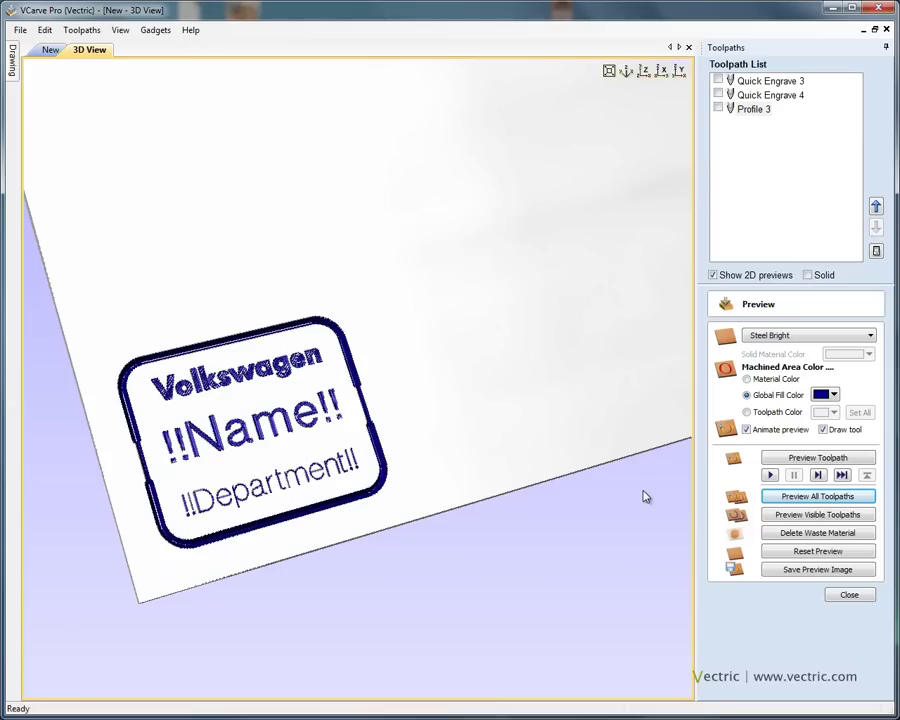
pyautogui.moveTo(406, 458); pyautogui.dragTo(341, 427)
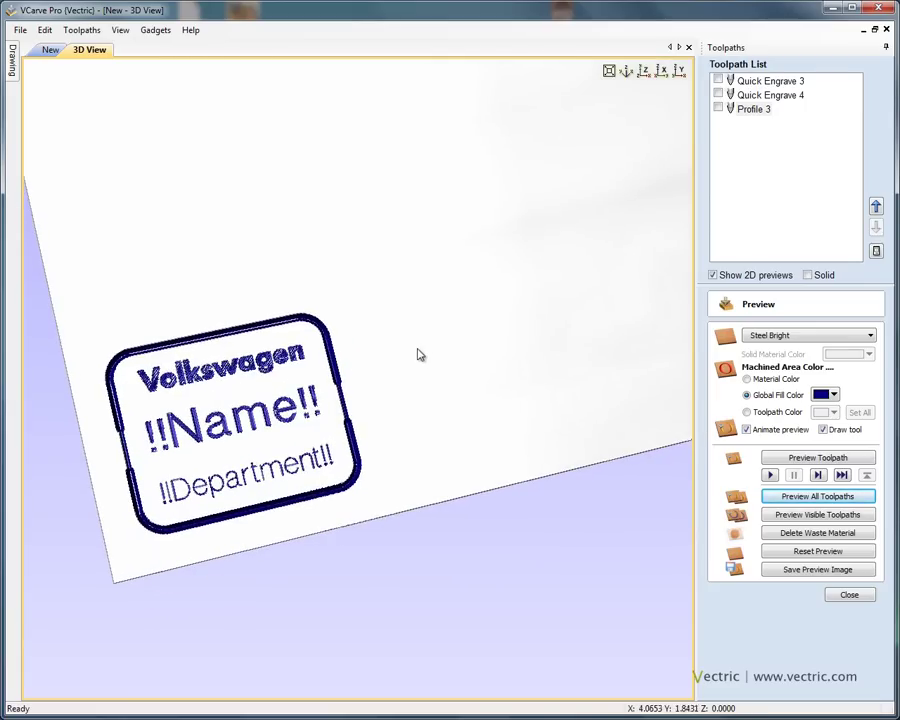
# Step: Return to the 2D drawing of the badge and close the toolpath preview
pyautogui.click(50, 50)
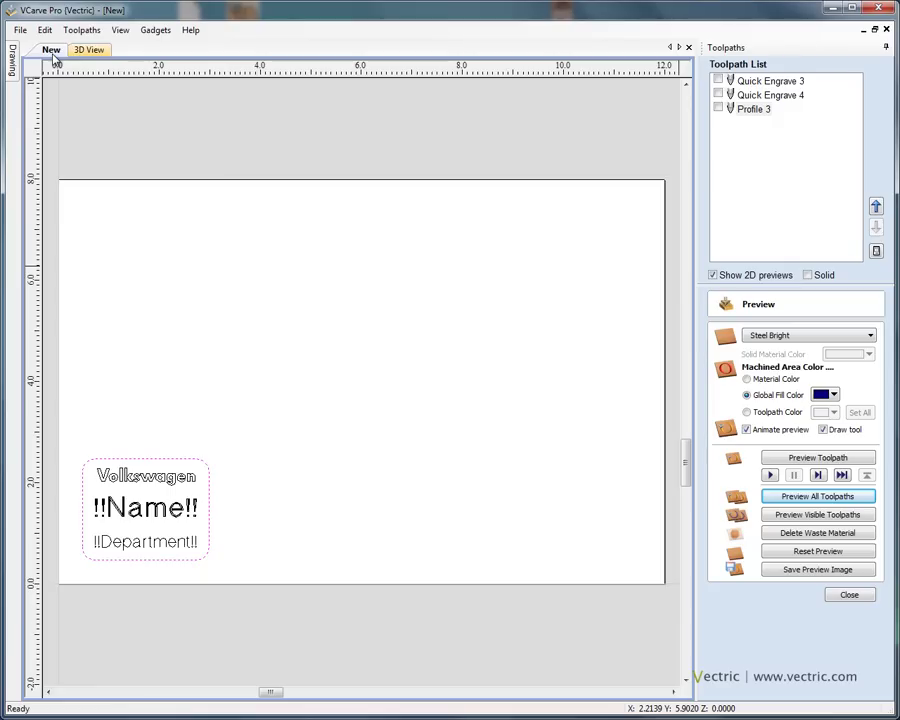
pyautogui.moveTo(190, 430); pyautogui.dragTo(341, 309, button='middle')
pyautogui.scroll(2, 341, 309)
pyautogui.moveTo(281, 424); pyautogui.dragTo(304, 345, button='middle')
pyautogui.scroll(2, 303, 350)
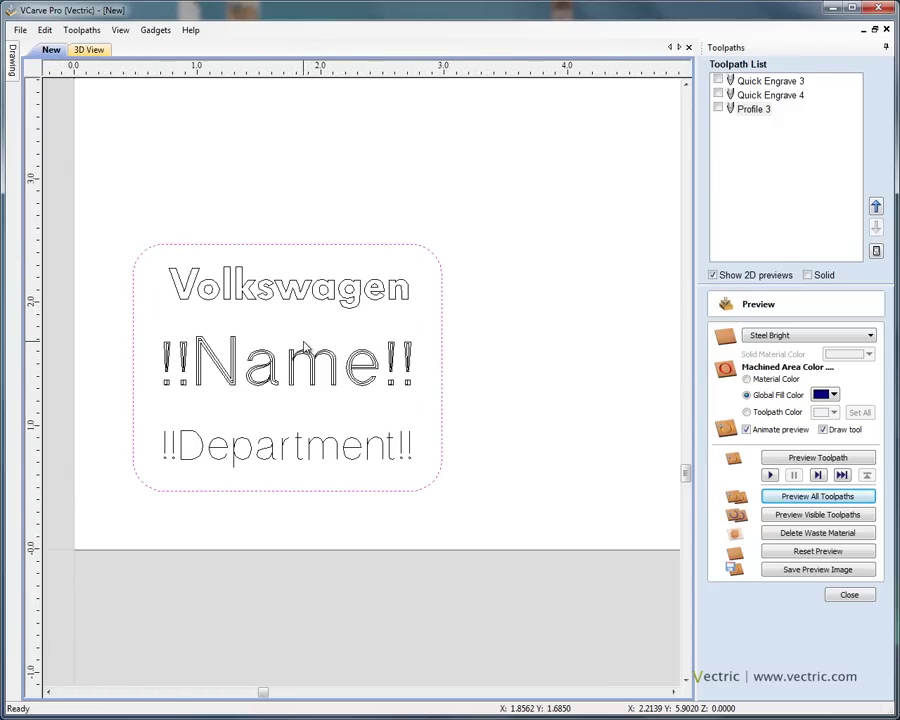
pyautogui.click(855, 598)
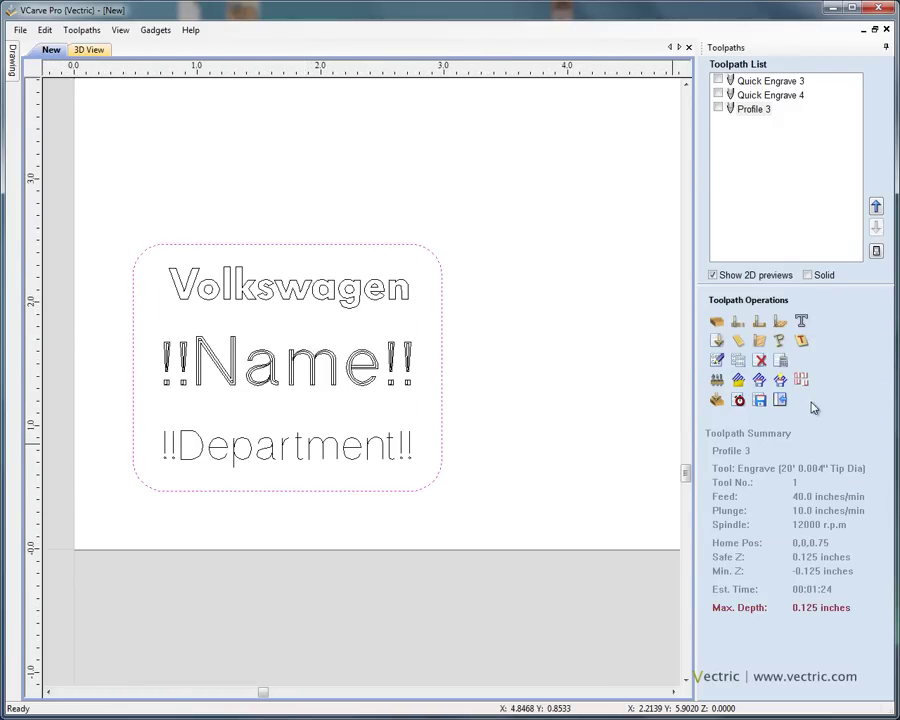
# Step: Switch to the drawing tools, select all badge vectors and open Plate Production to check the sheet's width and height
pyautogui.click(780, 399)
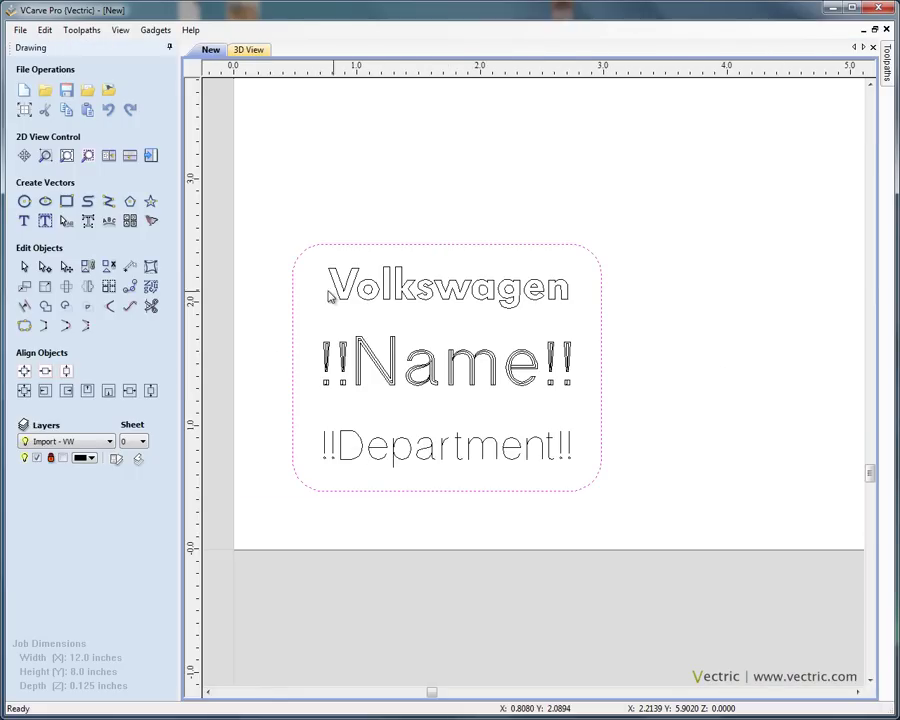
pyautogui.moveTo(258, 196); pyautogui.dragTo(668, 546)
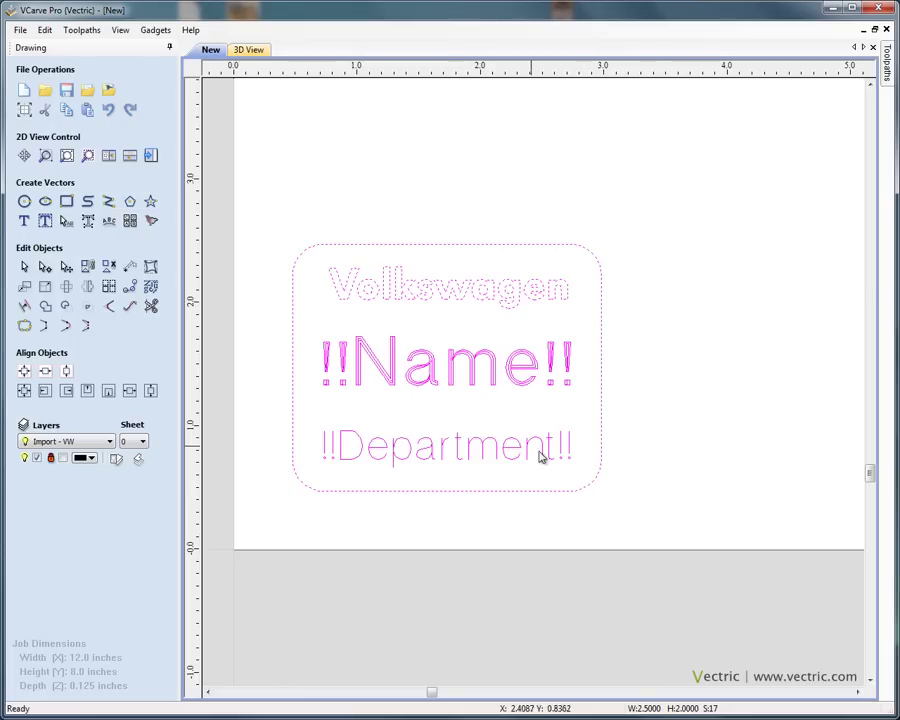
pyautogui.click(130, 222)
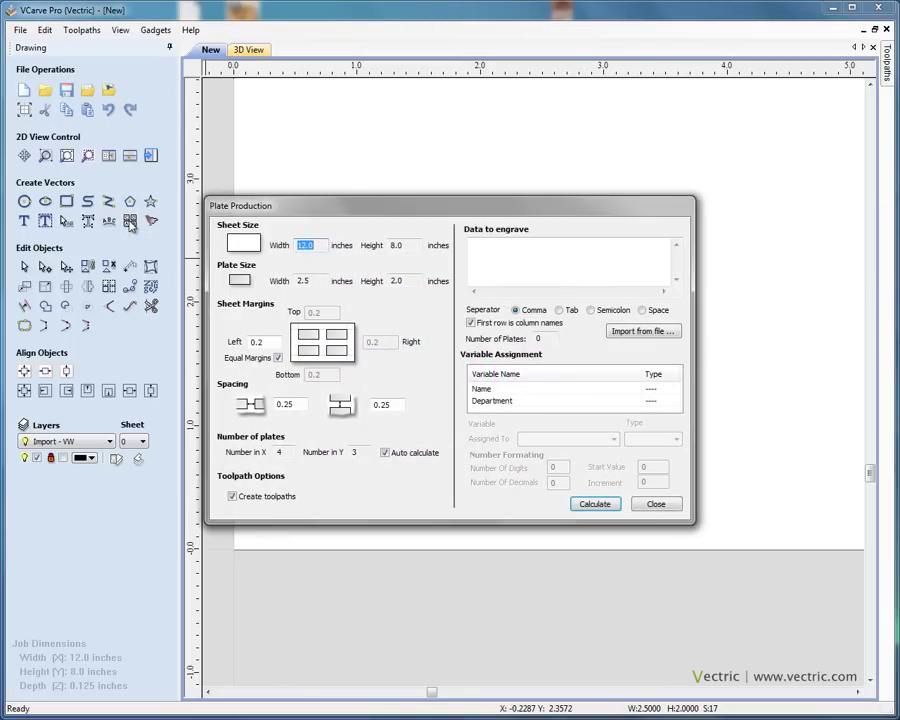
pyautogui.click(319, 248)
pyautogui.click(404, 249)
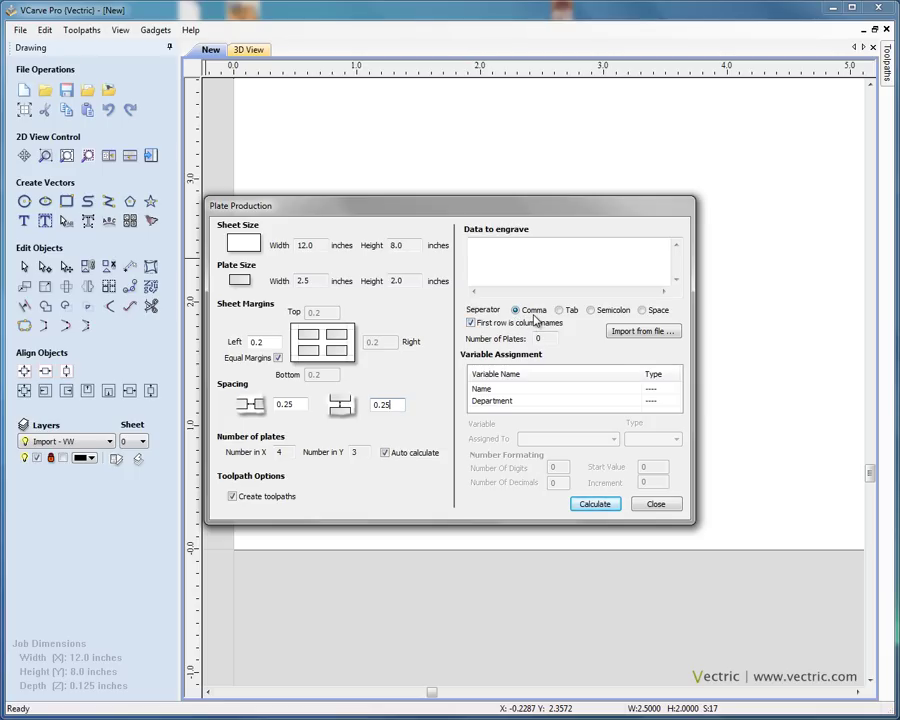
# Step: Switch to Excel and examine the column headings and rows of the CSV_sampledata spreadsheet
pyautogui.click(638, 331)
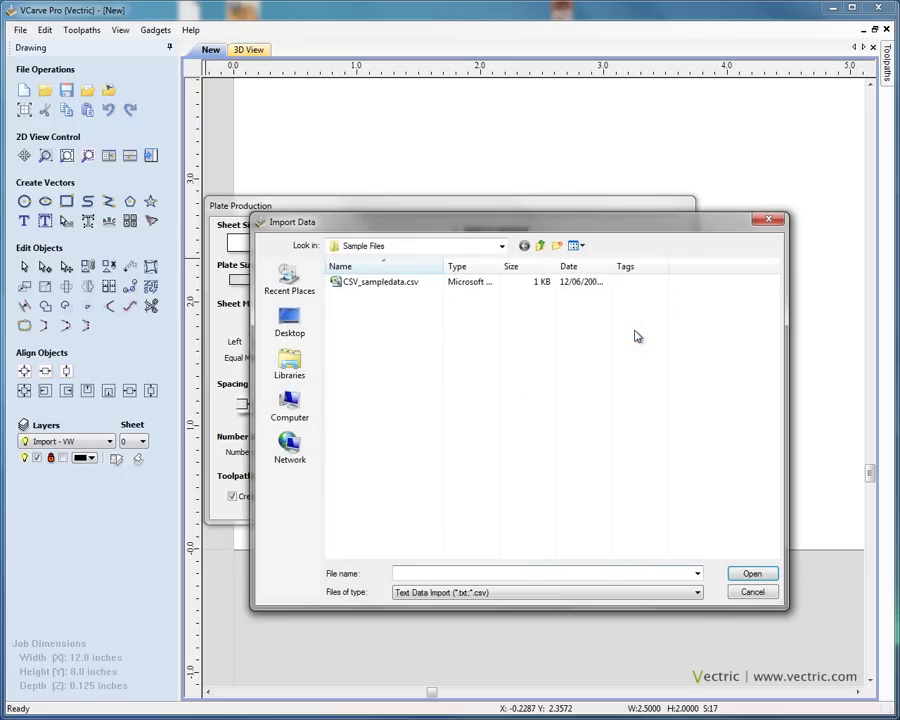
pyautogui.click(762, 591)
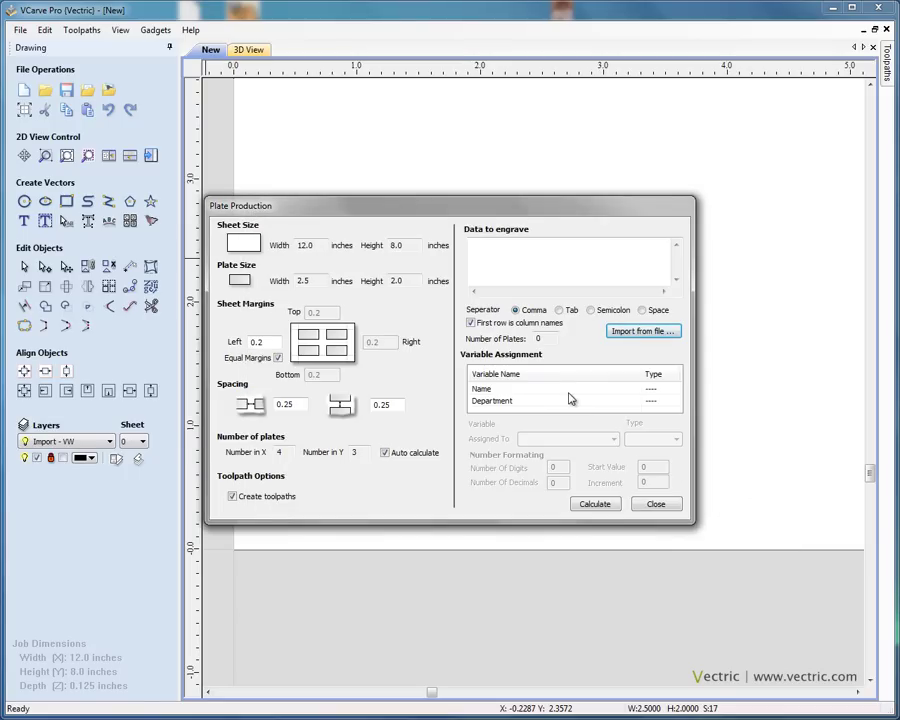
pyautogui.hotkey('alt', 'Tab')
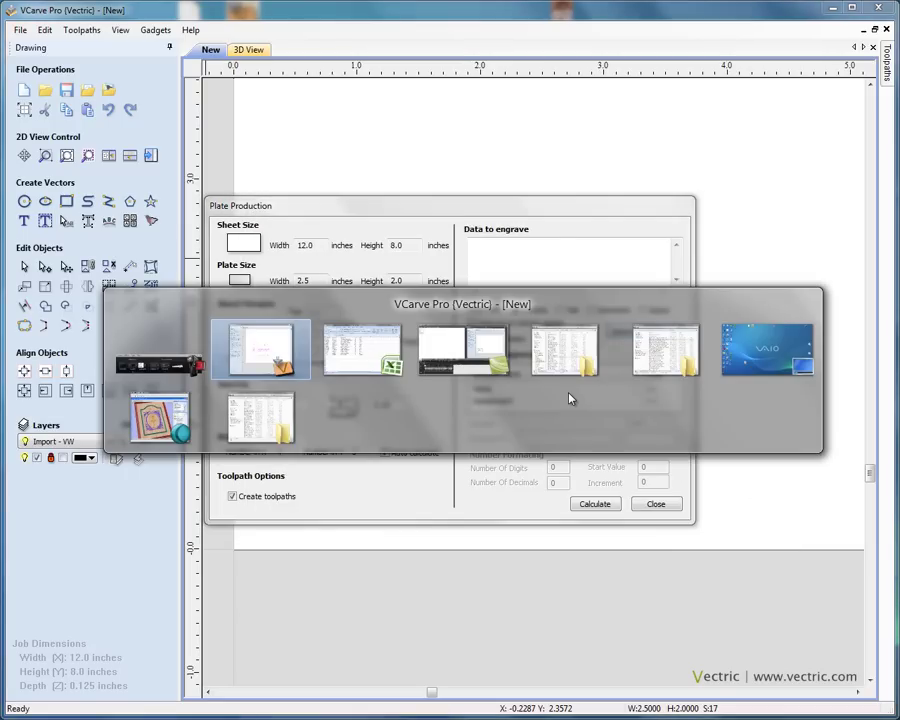
pyautogui.hotkey('alt', 'Tab')
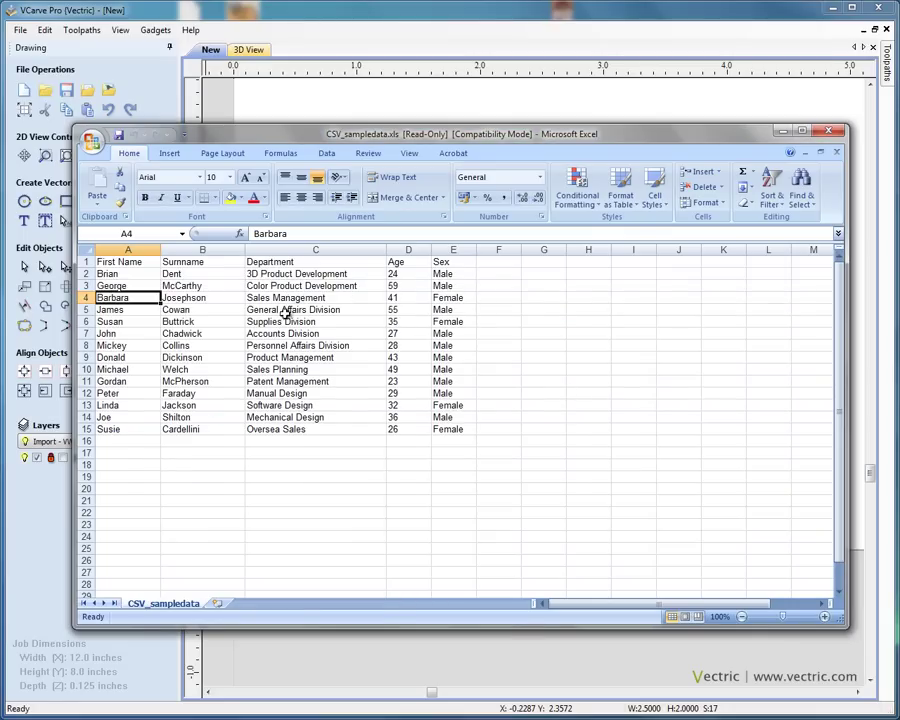
pyautogui.click(133, 286)
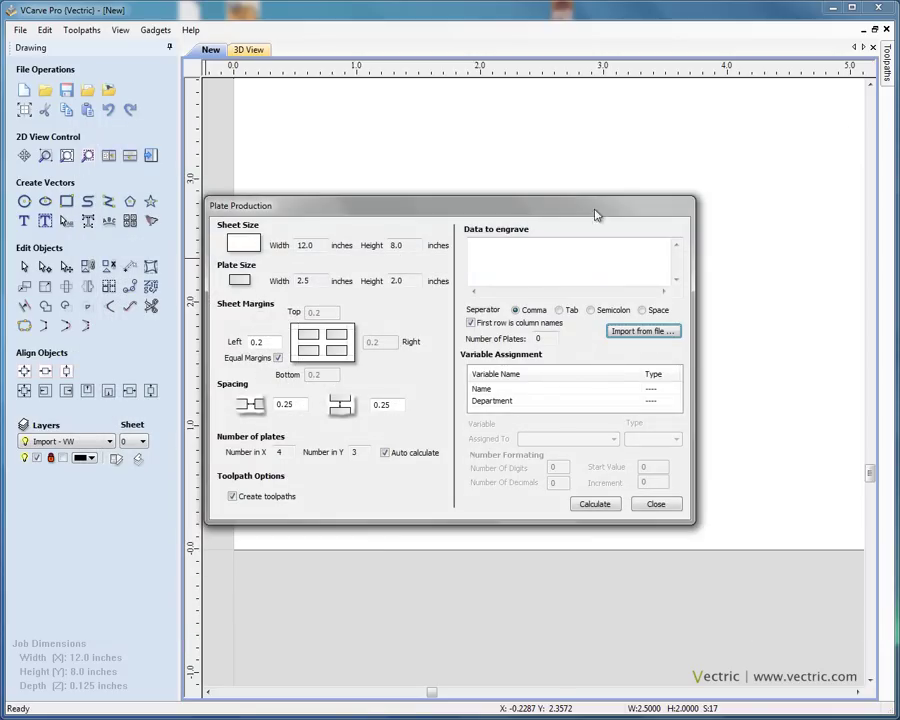
# Step: Import CSV_sampledata.csv as the data to engrave in Plate Production and check its row of column names
pyautogui.click(640, 331)
pyautogui.click(386, 285)
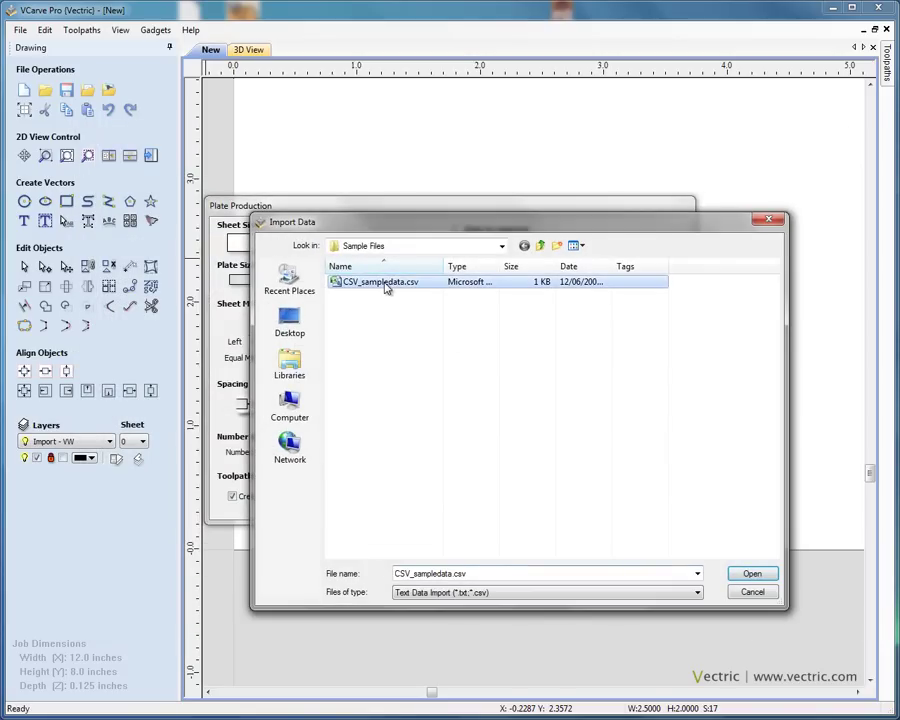
pyautogui.doubleClick(381, 285)
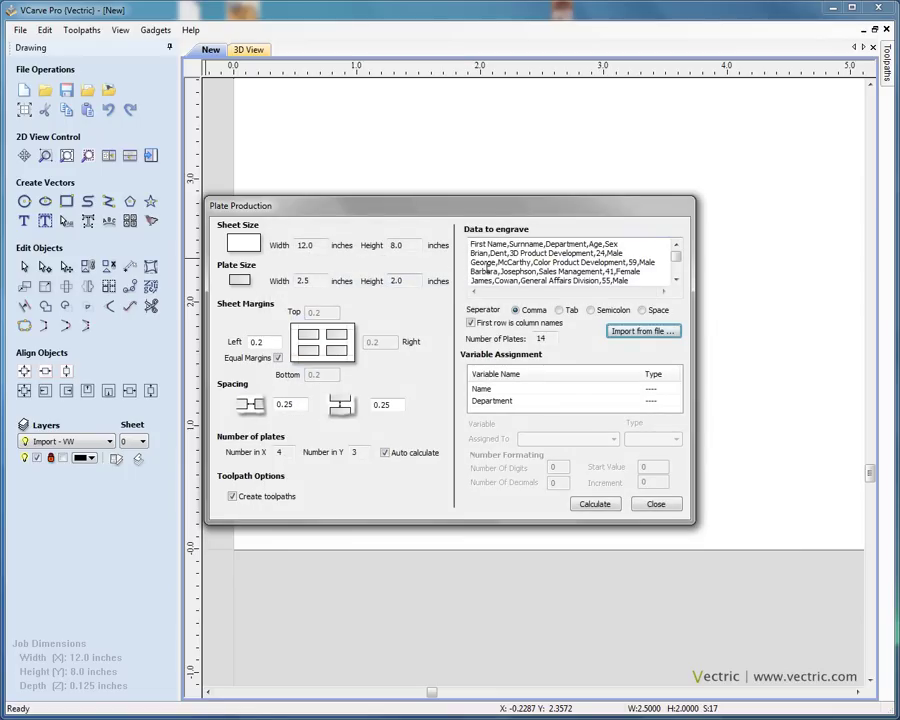
pyautogui.moveTo(470, 245); pyautogui.dragTo(634, 243)
pyautogui.click(636, 243)
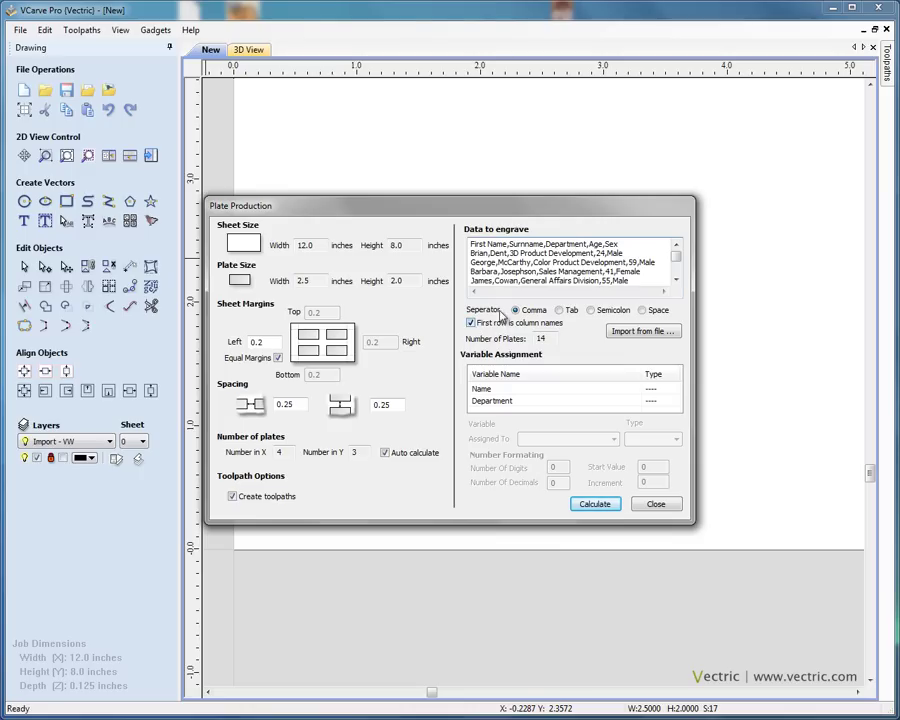
pyautogui.moveTo(470, 244); pyautogui.dragTo(628, 245)
pyautogui.click(512, 245)
# Step: Assign the Name variable to the First Name column and the Department variable to the Department column
pyautogui.click(505, 390)
pyautogui.moveTo(493, 215); pyautogui.dragTo(517, 45)
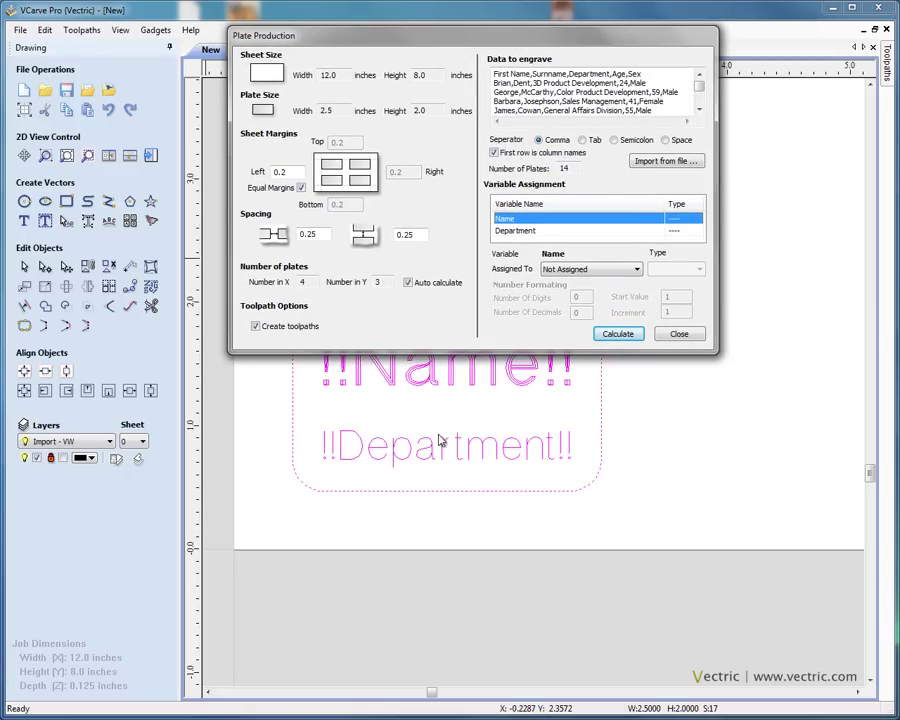
pyautogui.click(588, 269)
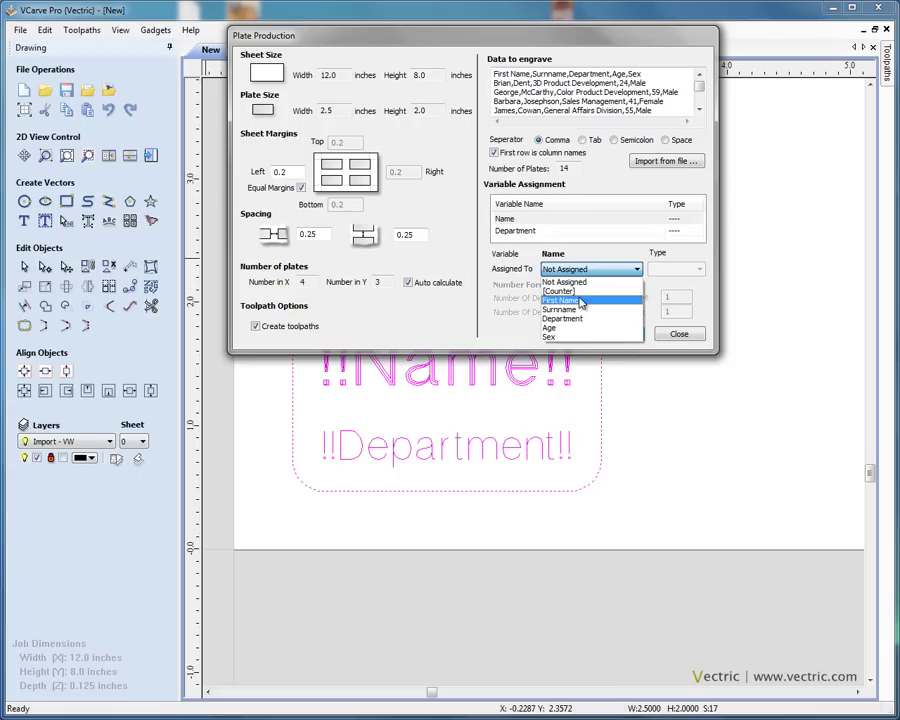
pyautogui.click(578, 301)
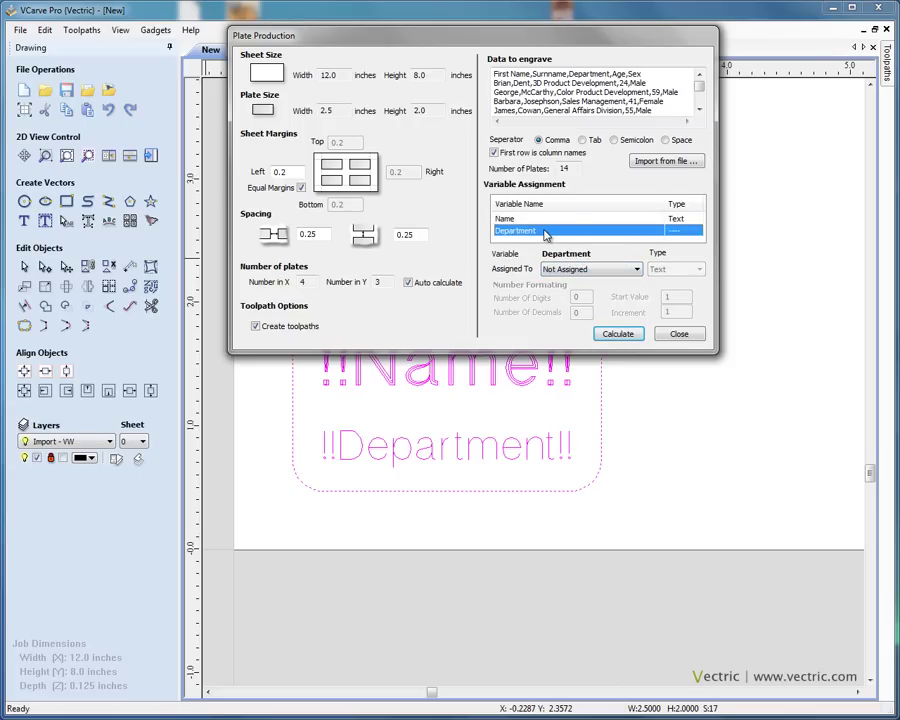
pyautogui.click(585, 269)
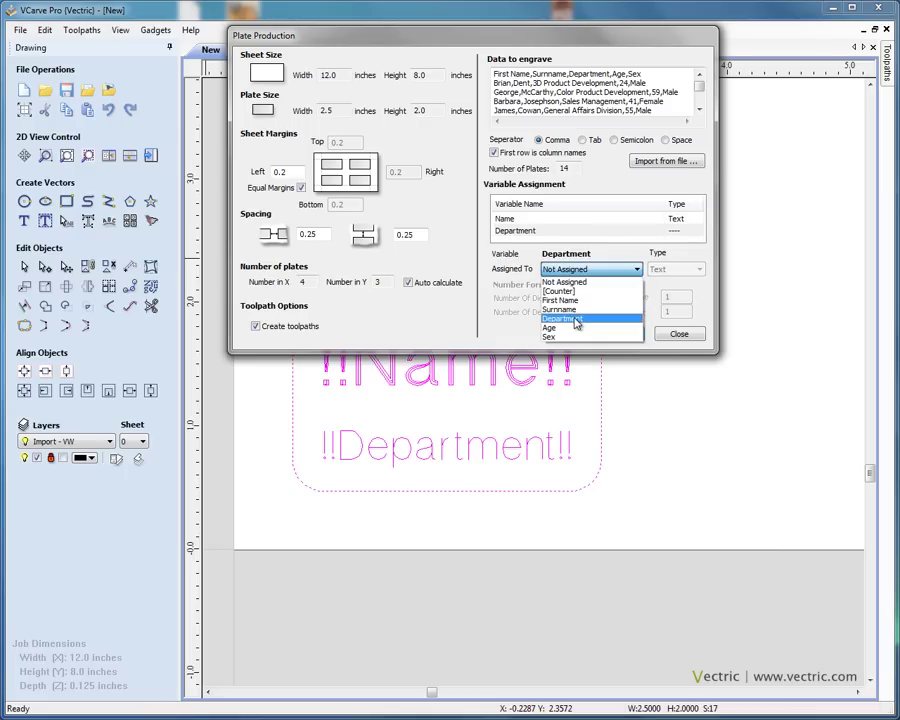